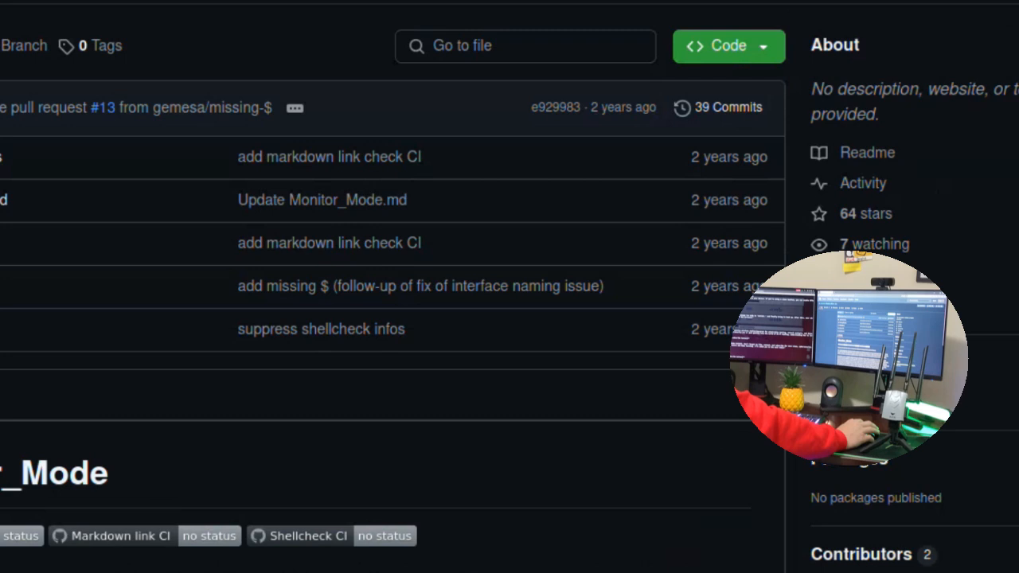
Copy the Monitor_Mode repository's HTTPS clone URL from the Code menu
click(728, 46)
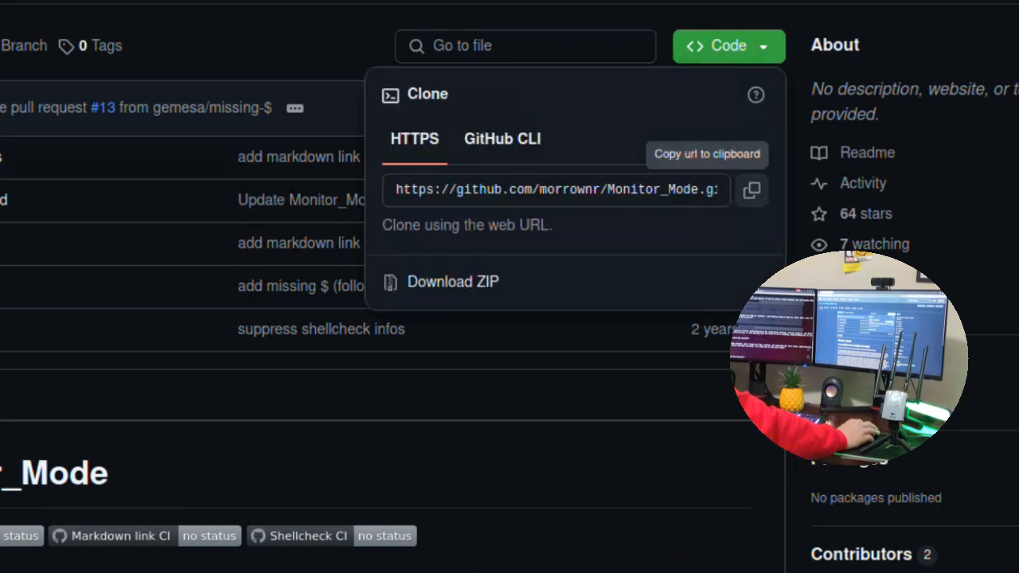
click(752, 190)
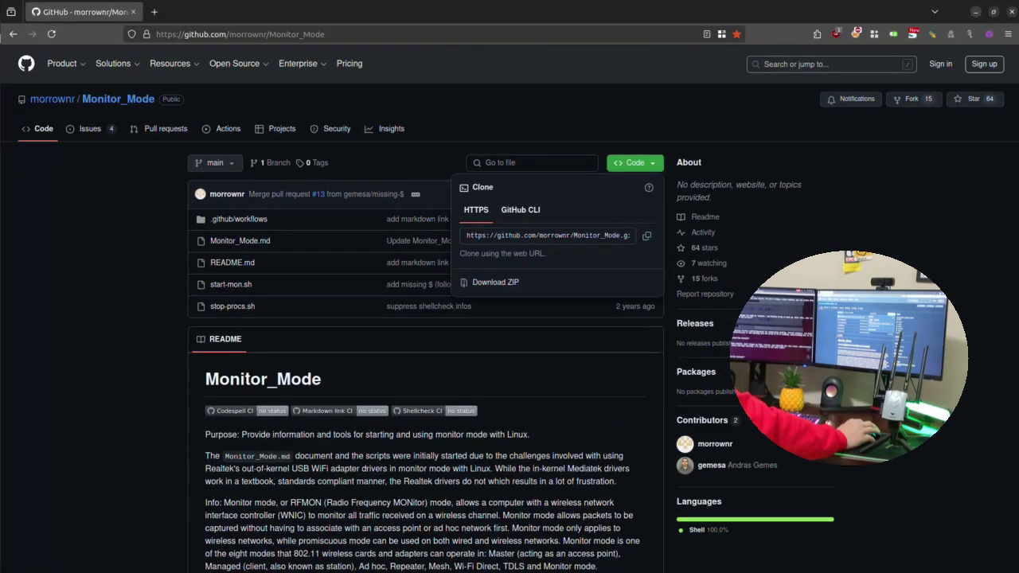
From a new terminal, git clone the pasted Monitor_Mode URL into ~/Alfa and cd into Monitor_Mode
key(super+d)
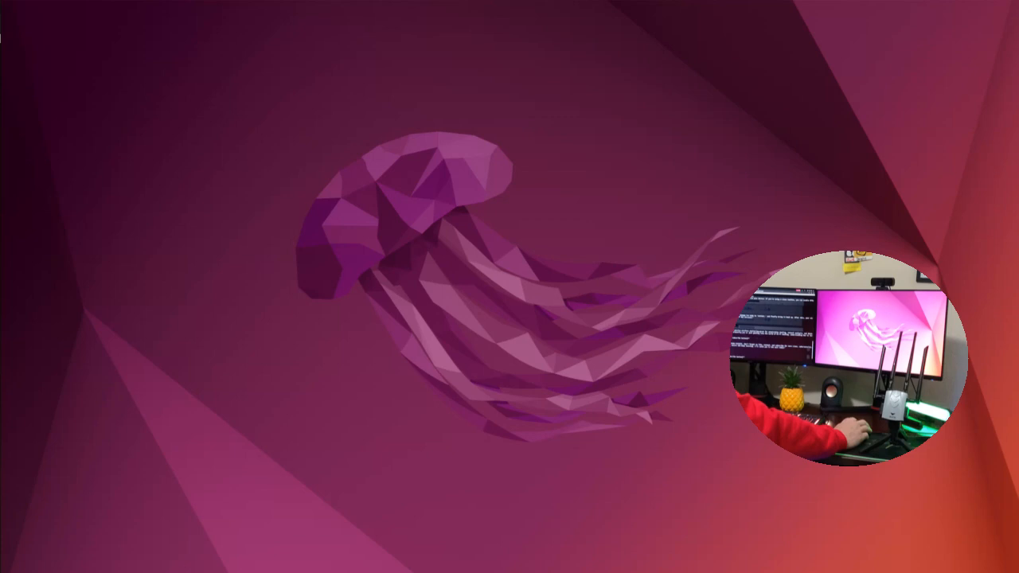
key(ctrl+alt+t)
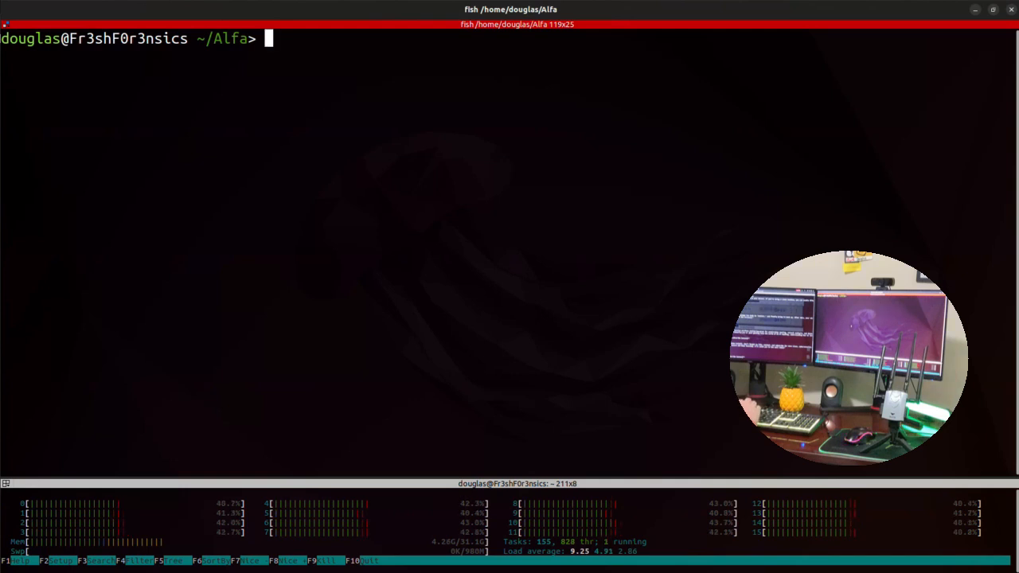
text(gi)
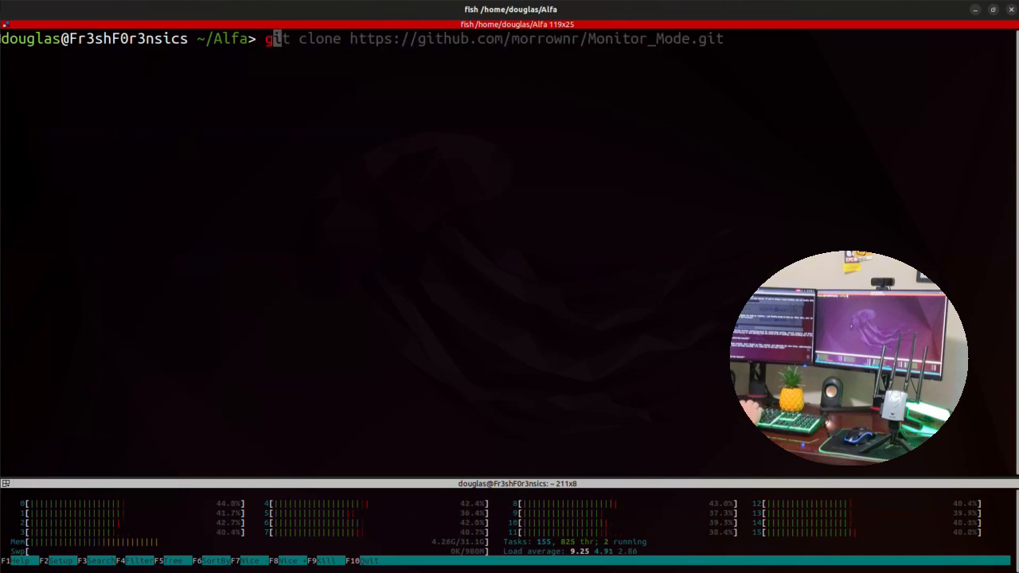
text(t clon)
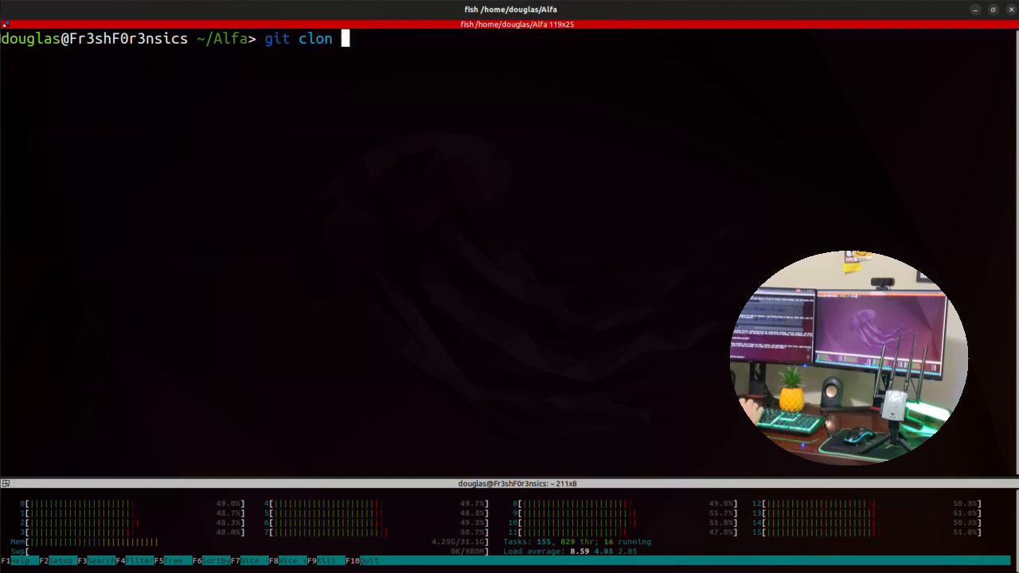
text(e)
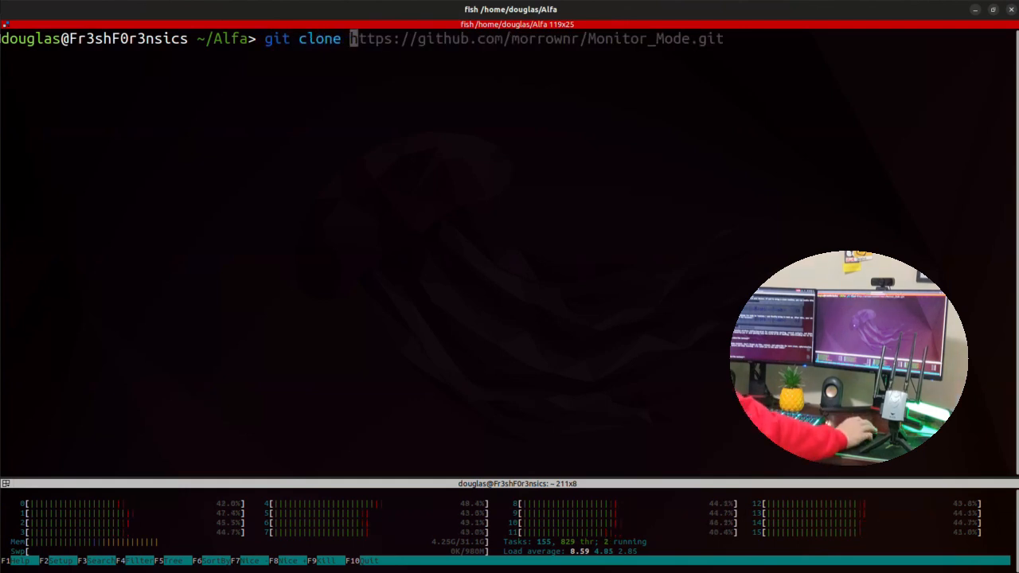
right_click(348, 245)
click(374, 268)
key(Return)
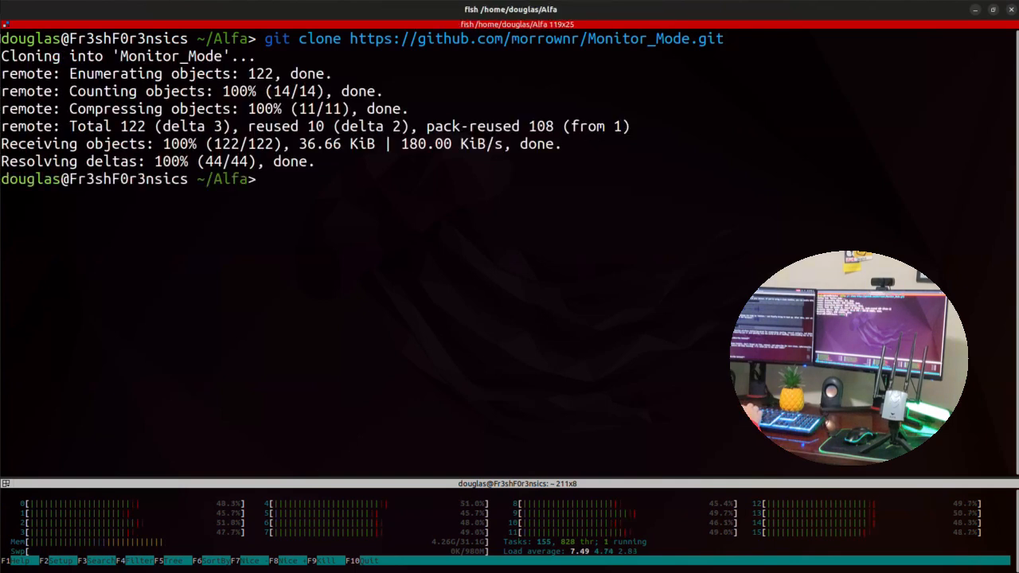
text(cd )
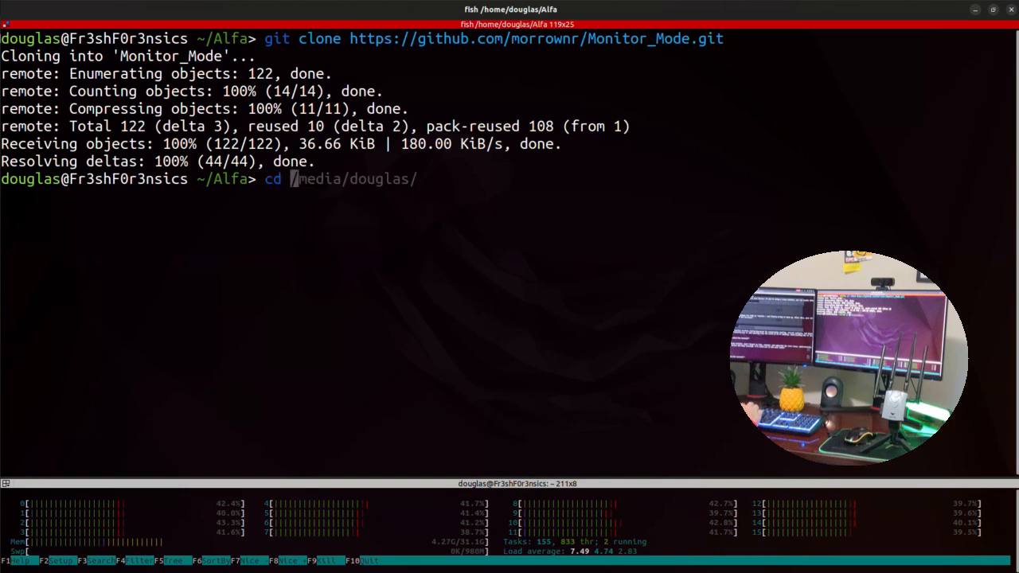
text(Mon)
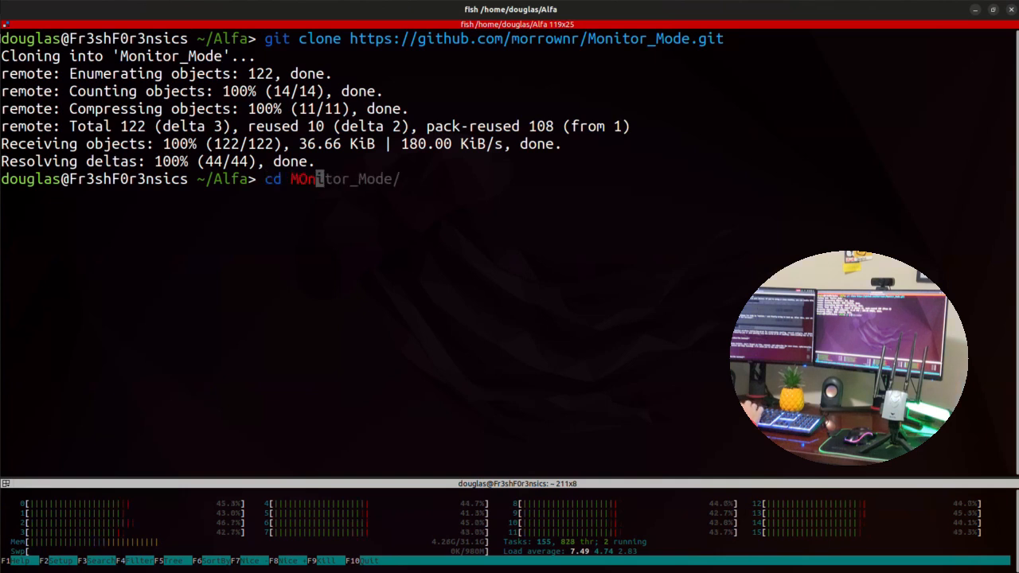
key(Tab)
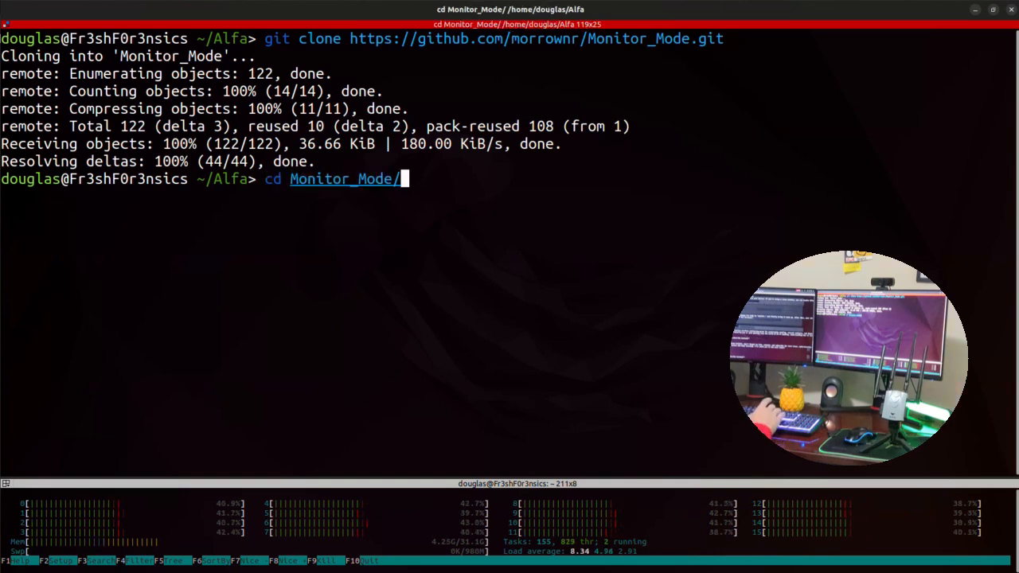
key(Return)
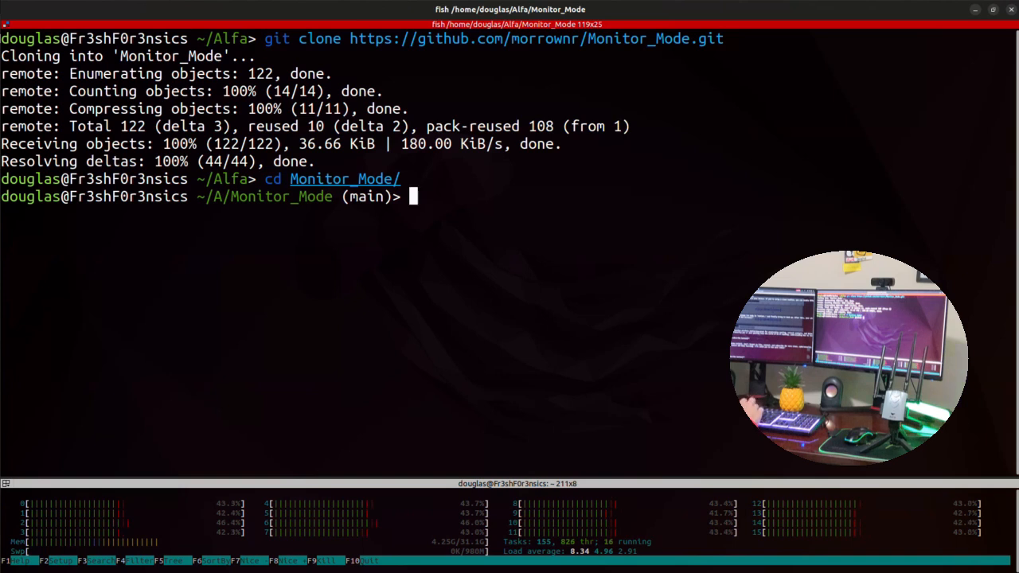
text(ls)
List the four repository files and count start-mon.sh at 351 lines with wc -l
key(Return)
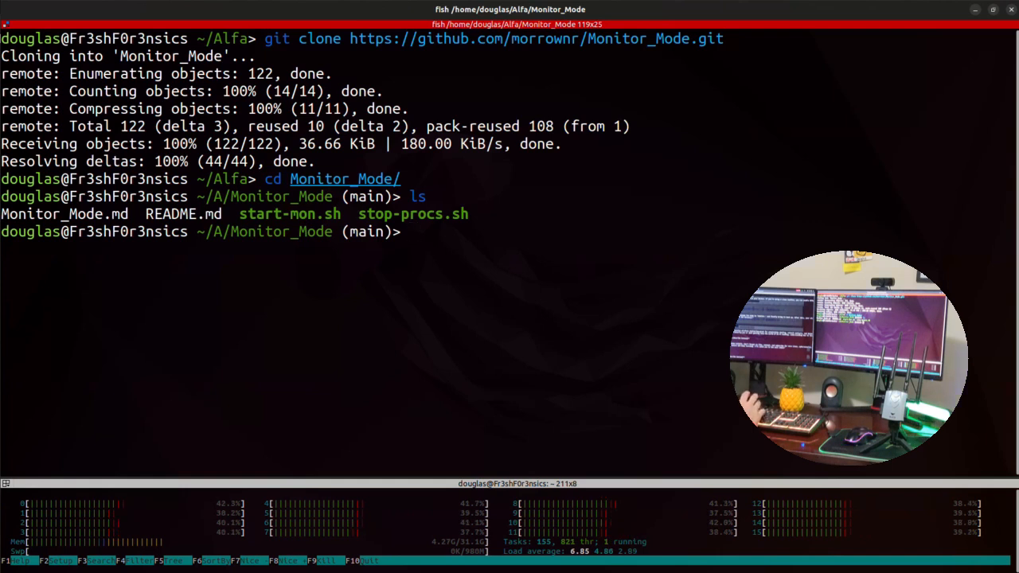
text(w)
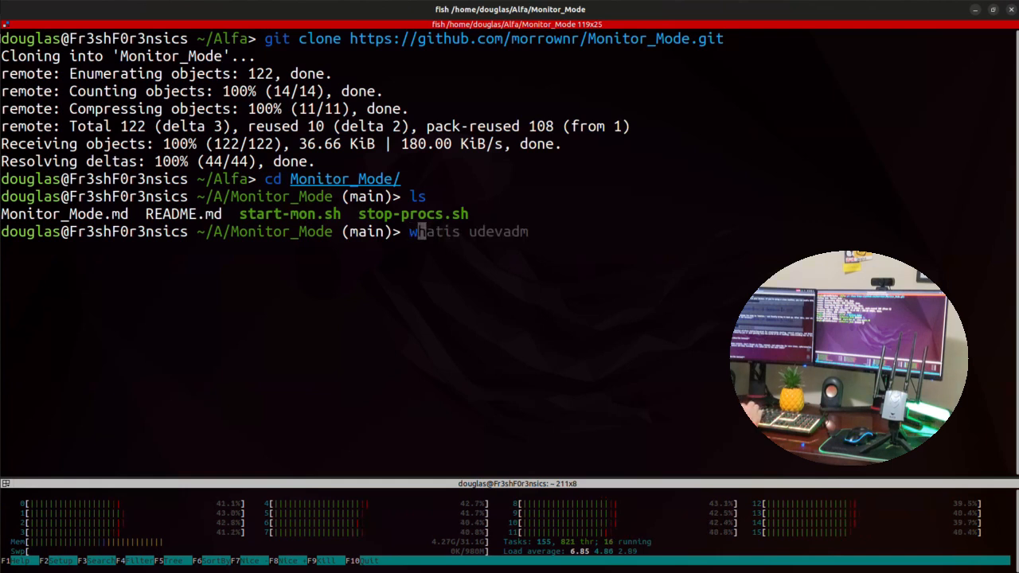
text(c -)
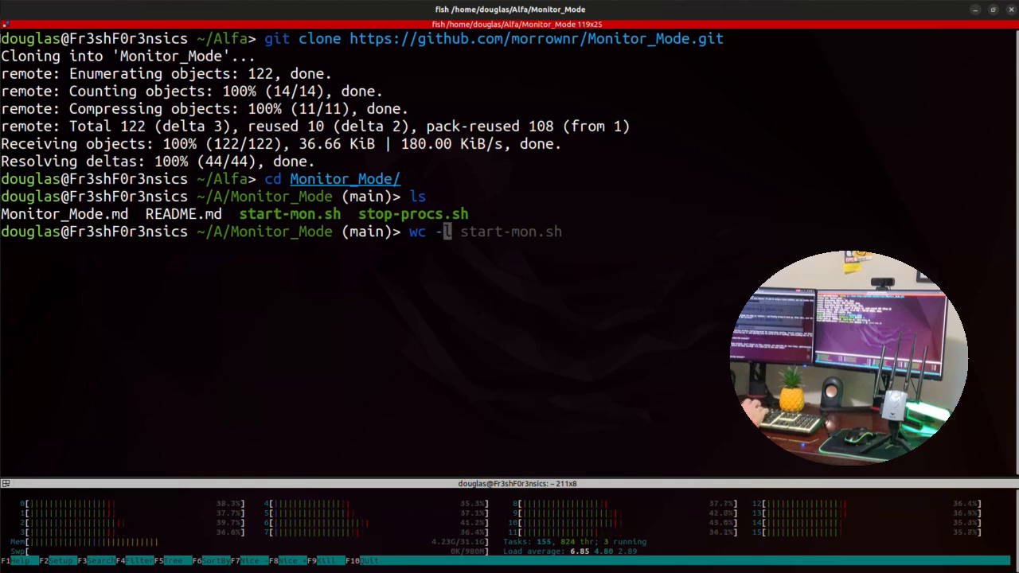
text(l)
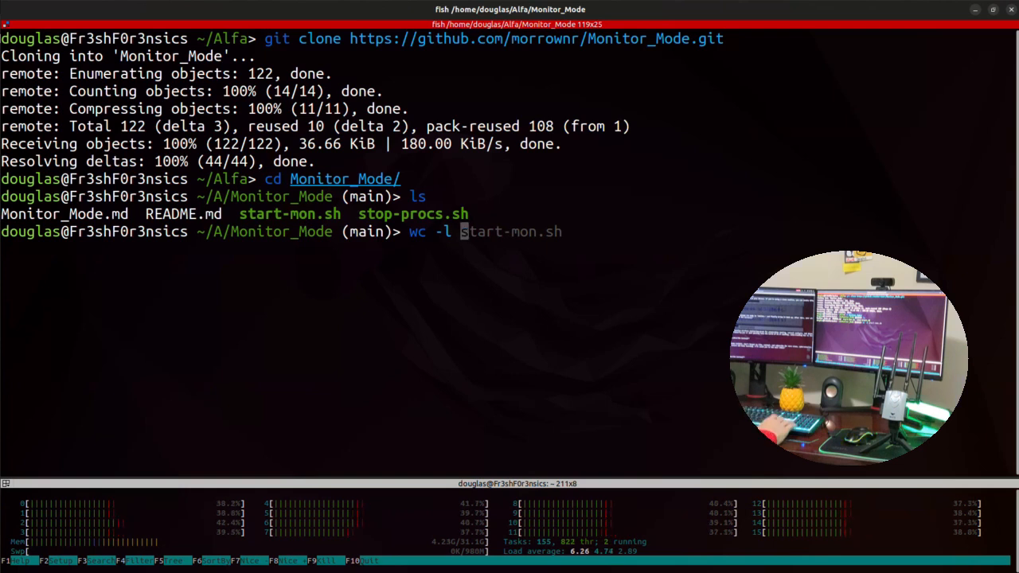
key(Right)
key(Return)
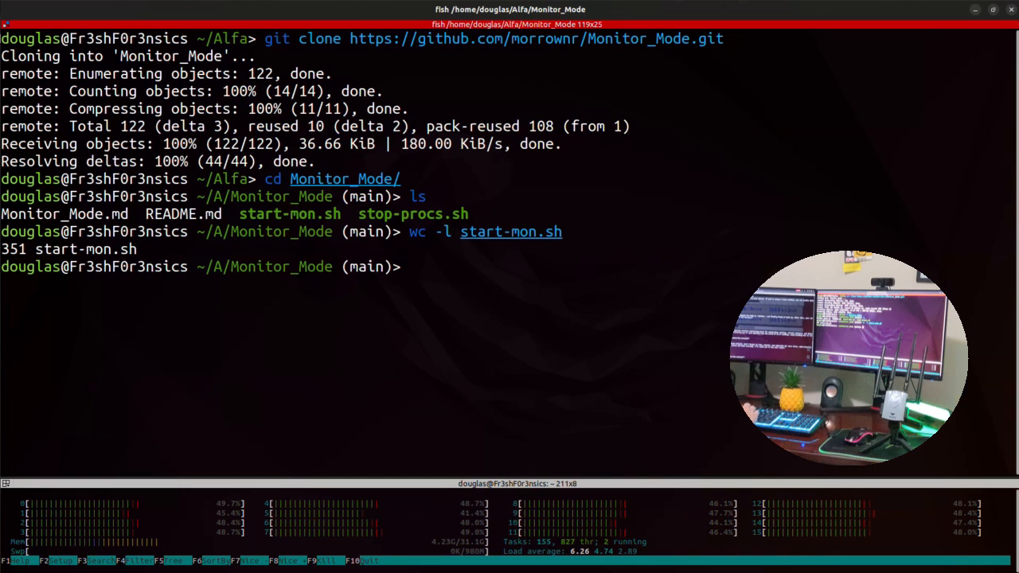
text(nano )
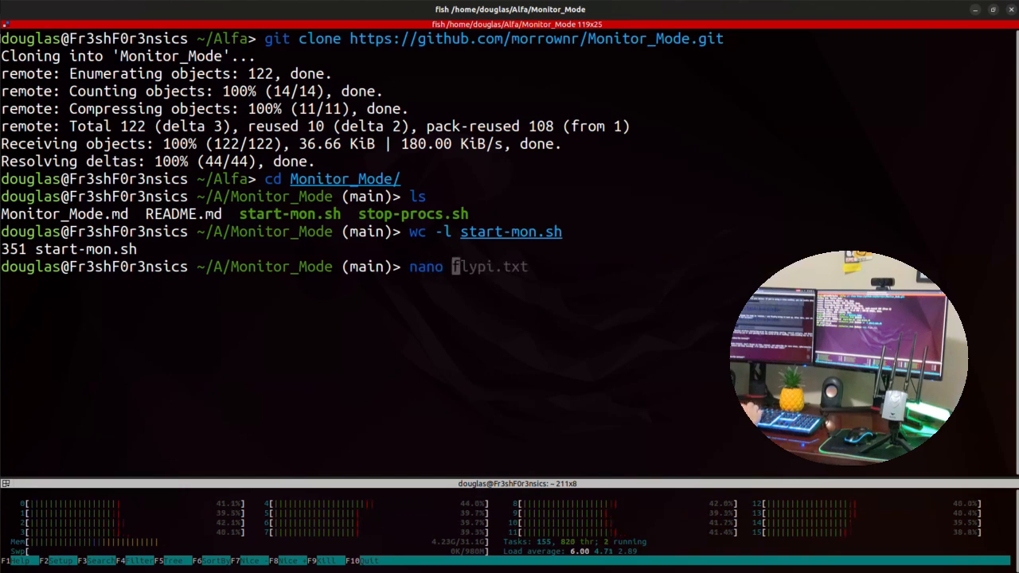
text(start)
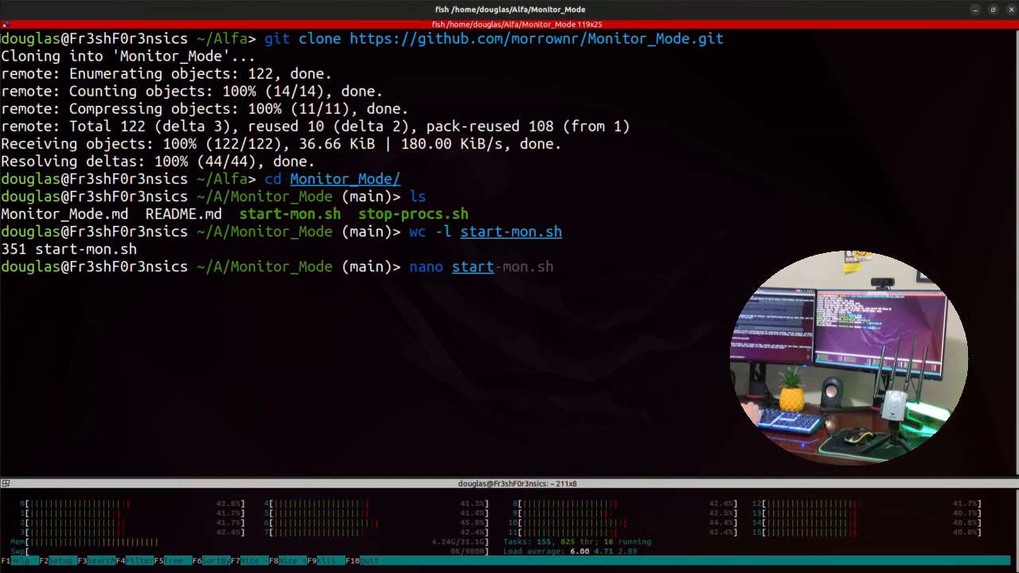
Read start-mon.sh in nano from header to end, then exit back to the Monitor_Mode prompt
key(Right)
key(Return)
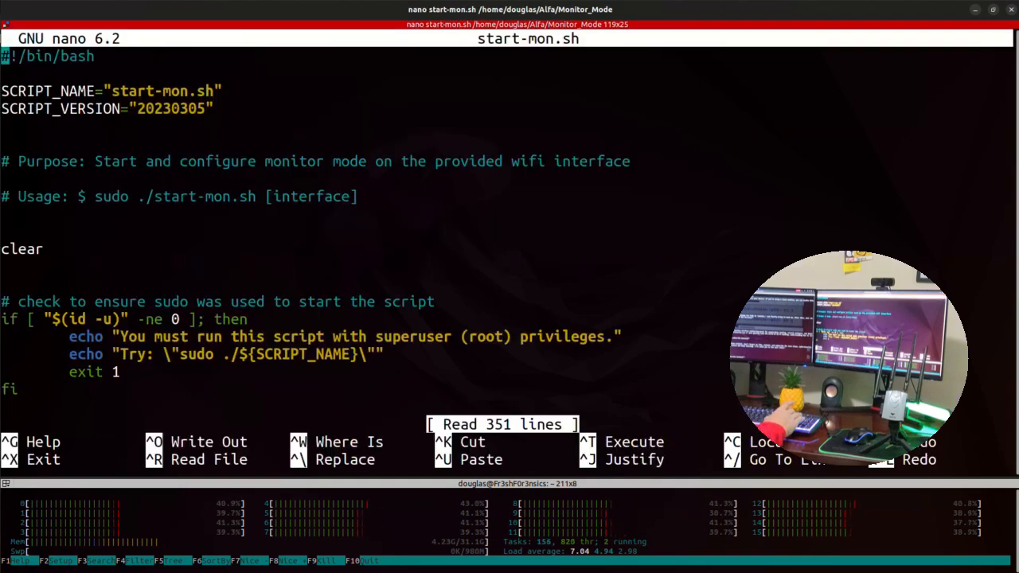
key(Page_Down)
key(Page_Down)
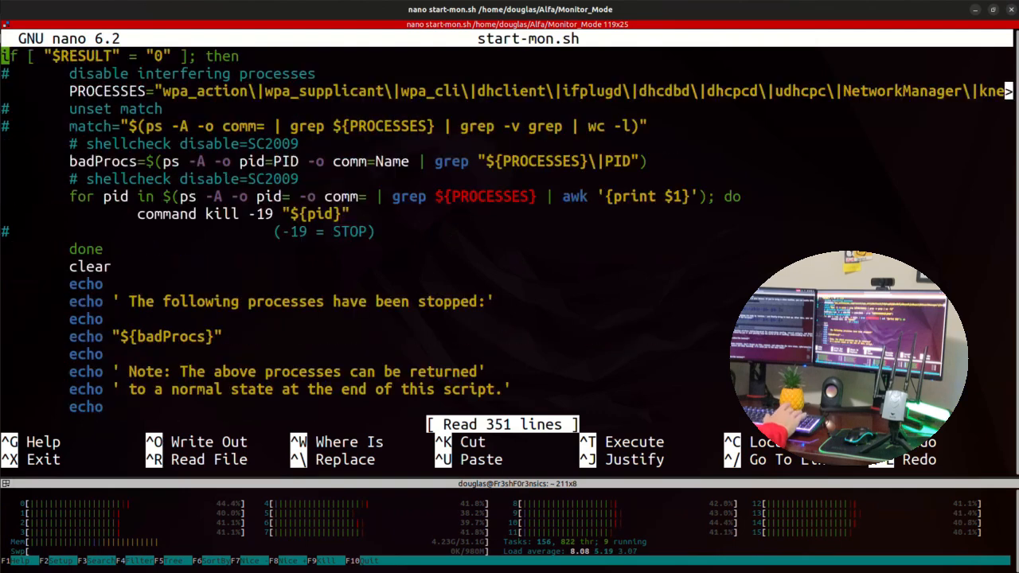
key(Page_Down)
key(Page_Down)
key(Page_Down)
key(Page_Down)
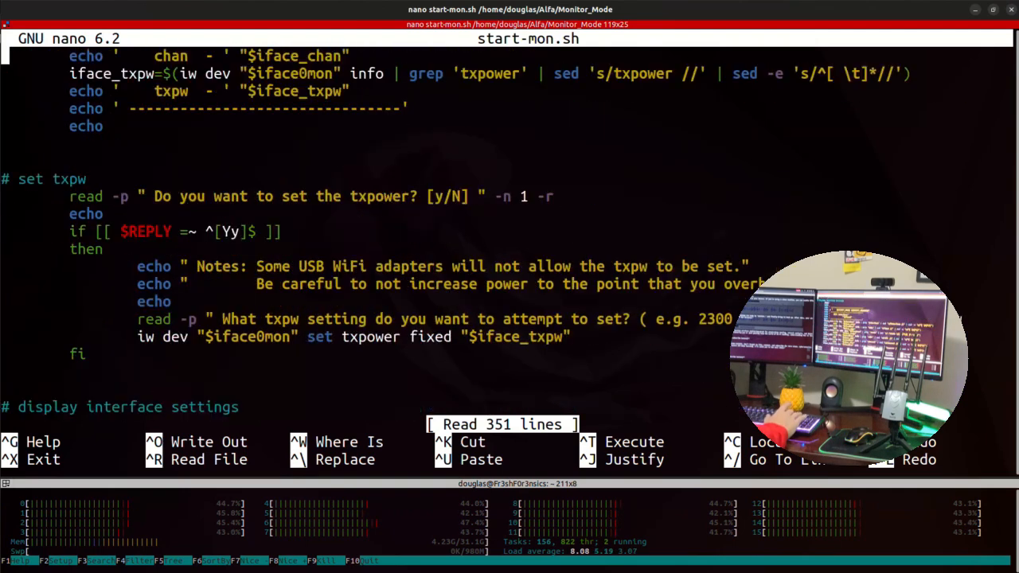
key(Page_Down)
key(Page_Down)
key(Page_Down)
key(Page_Down)
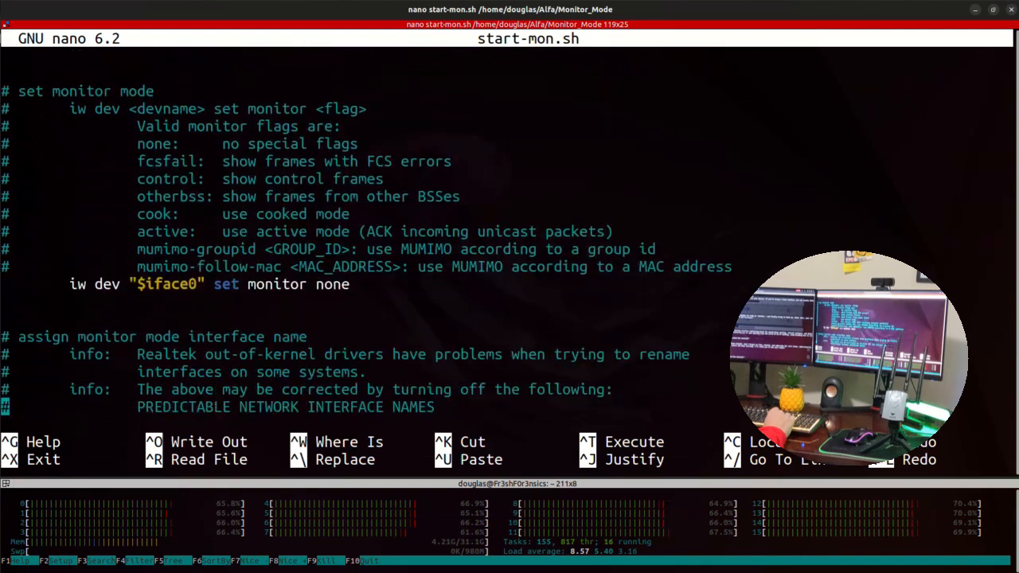
key(Page_Down)
key(Page_Down)
key(Page_Down)
key(Page_Down)
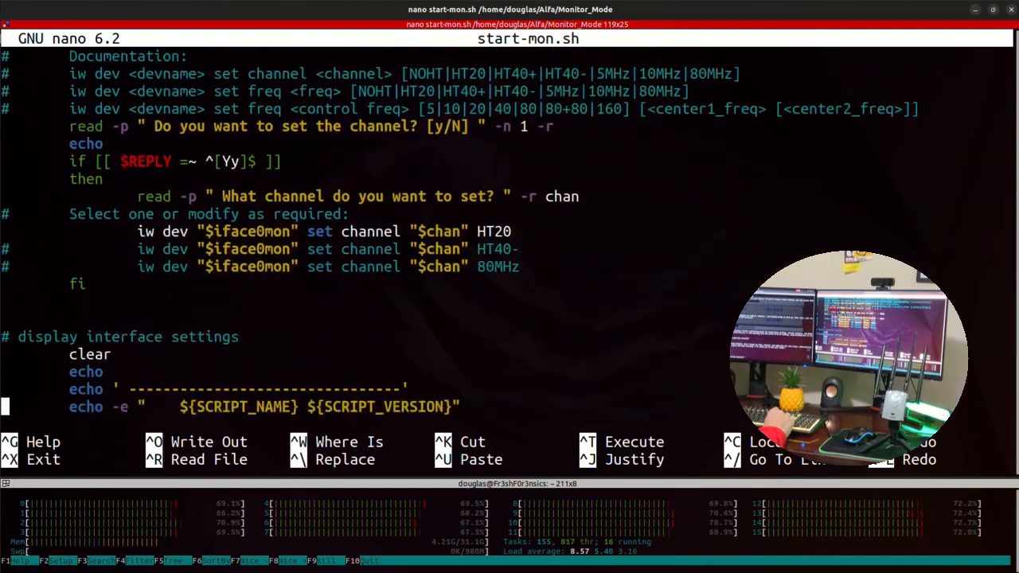
key(Page_Down)
key(Page_Down)
key(Page_Down)
key(Page_Down)
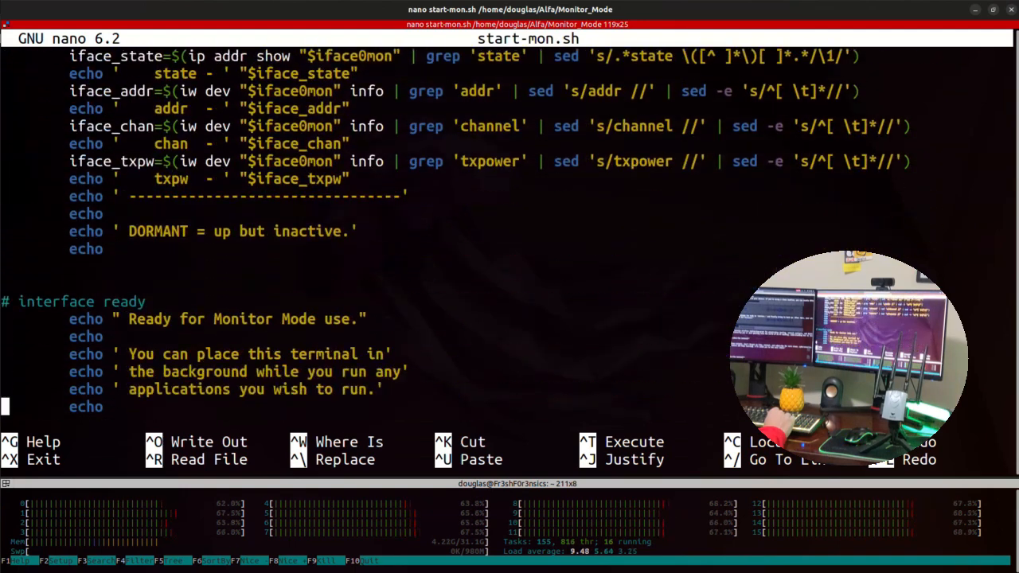
key(Page_Down)
key(Page_Down)
key(Page_Down)
key(Page_Down)
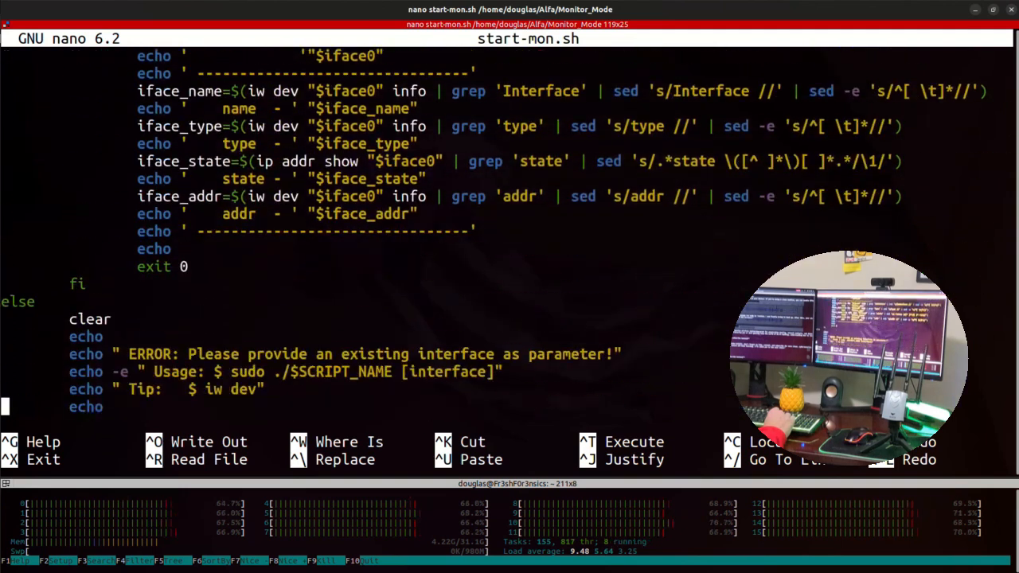
key(Page_Down)
key(Page_Down)
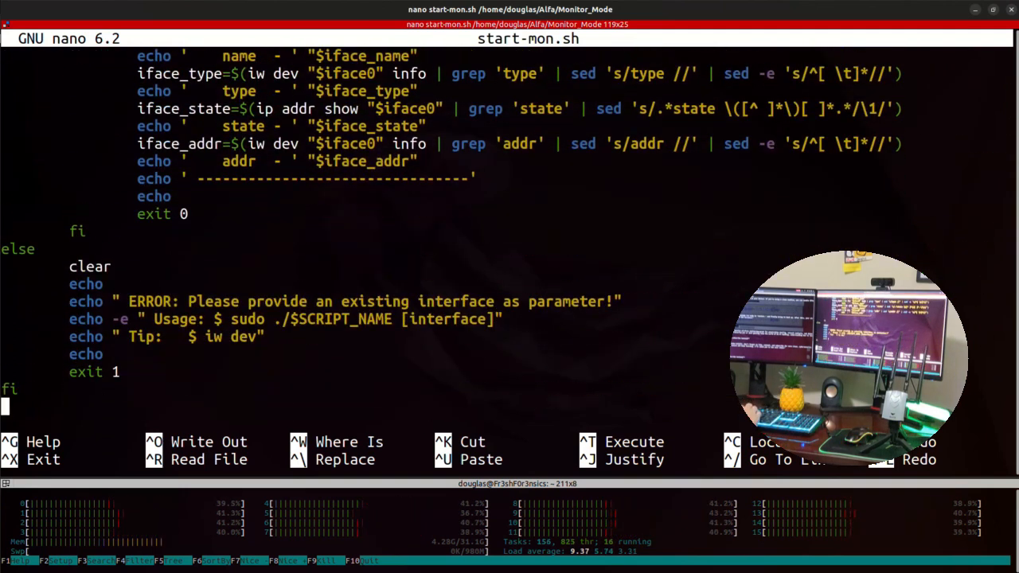
key(ctrl+x)
text(ls)
key(Return)
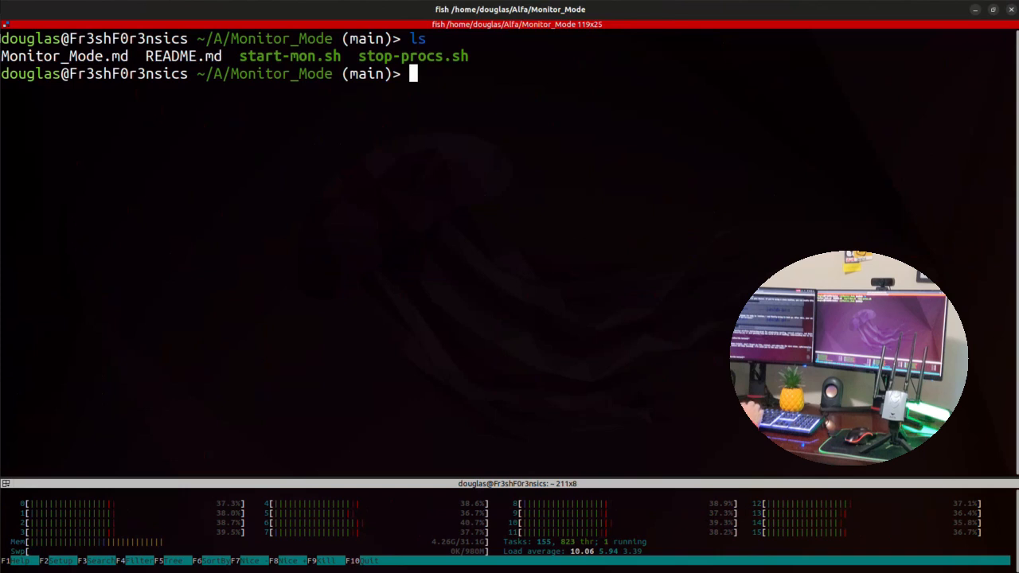
text(ls )
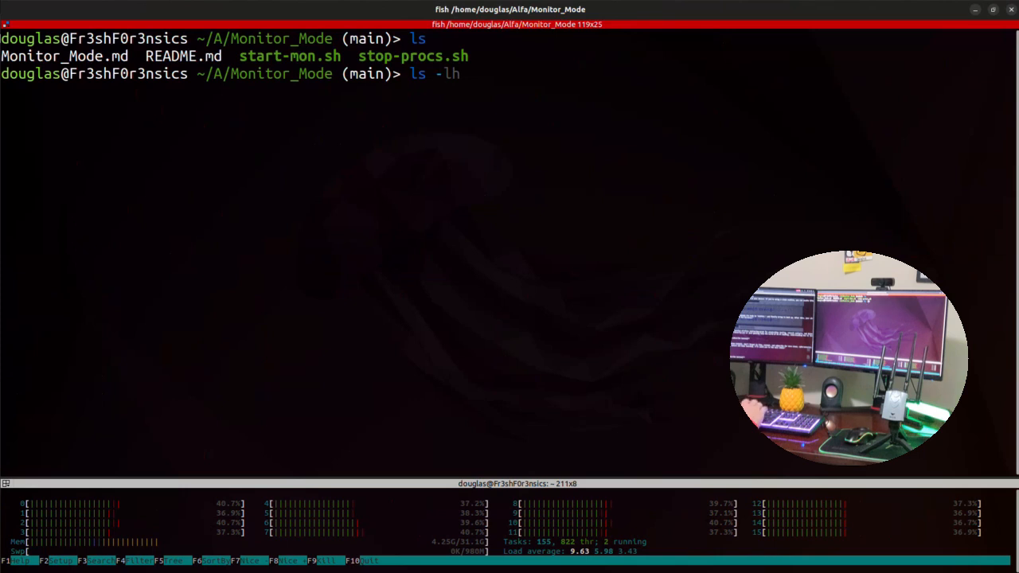
text(-l)
Show the detailed ls -l listing of the Monitor_Mode files, then clear the screen
key(Return)
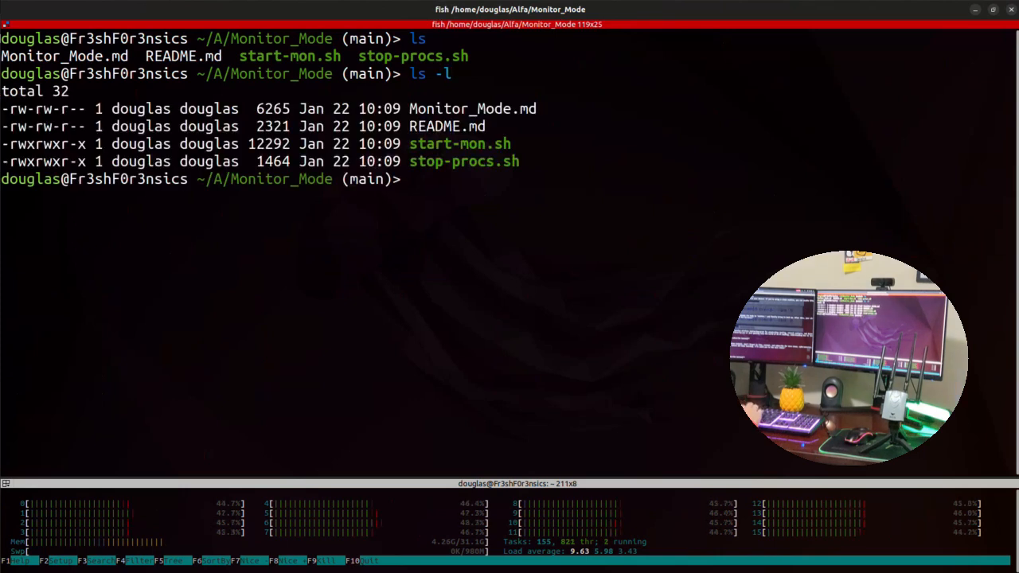
text(clear)
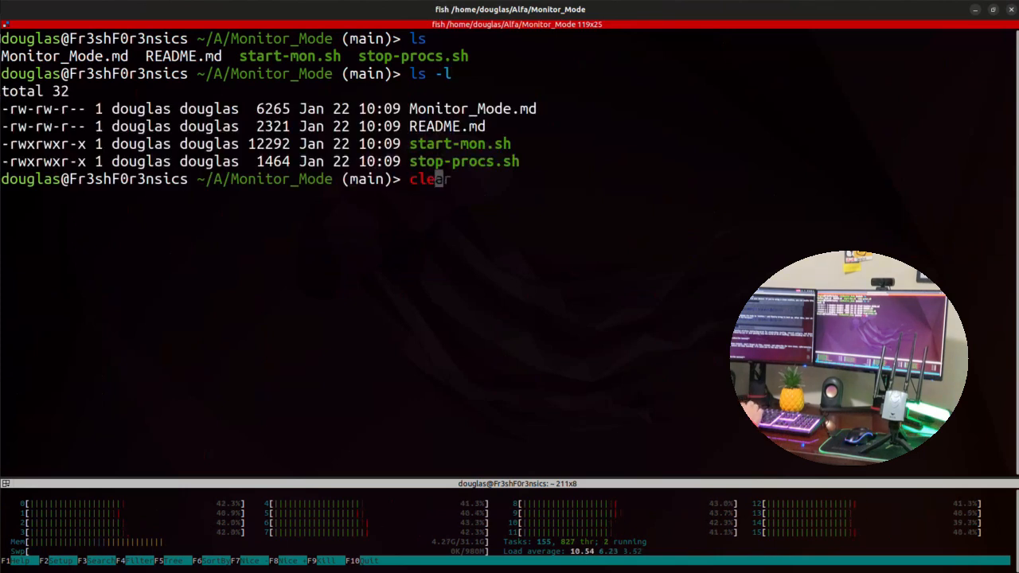
key(Return)
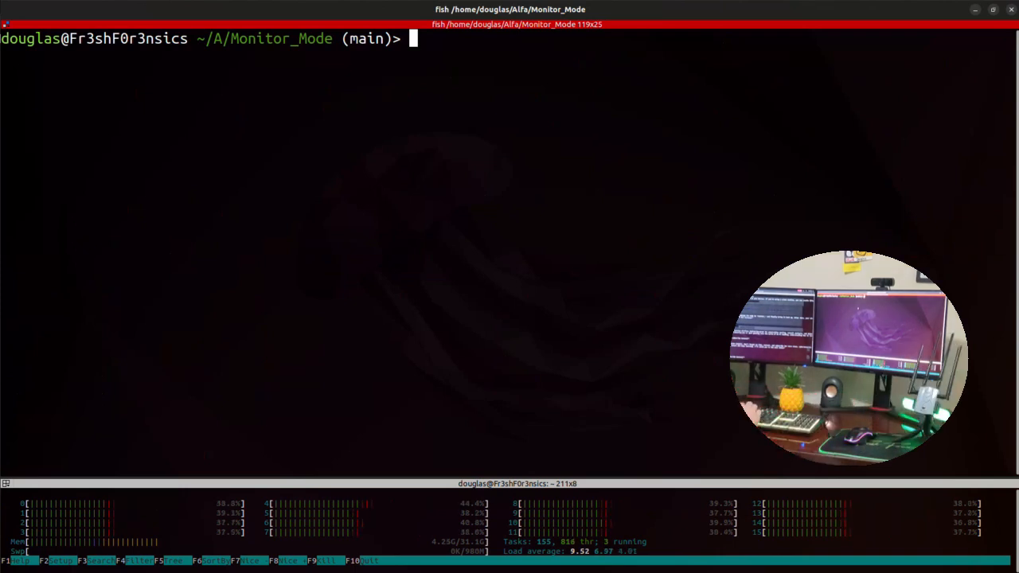
text(iwc)
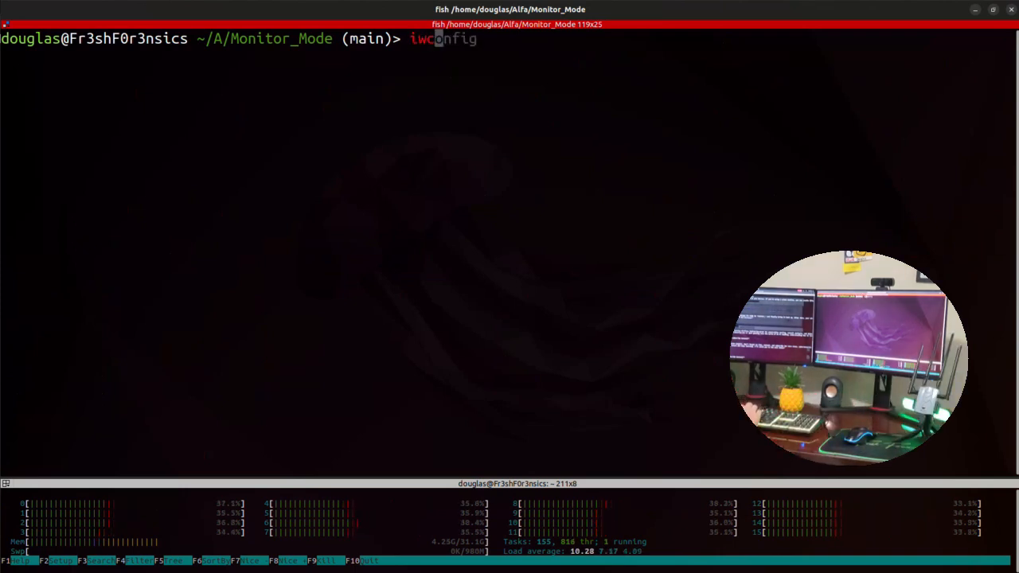
text(onfig)
Run iwconfig and highlight the awus1900 interface, currently in Managed mode
key(Return)
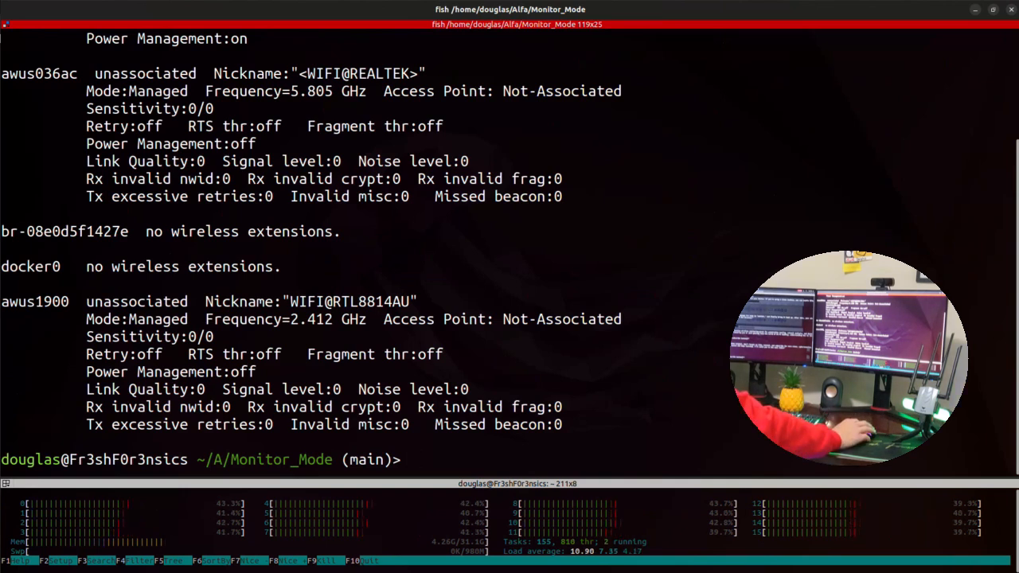
drag(64, 301, 3, 301)
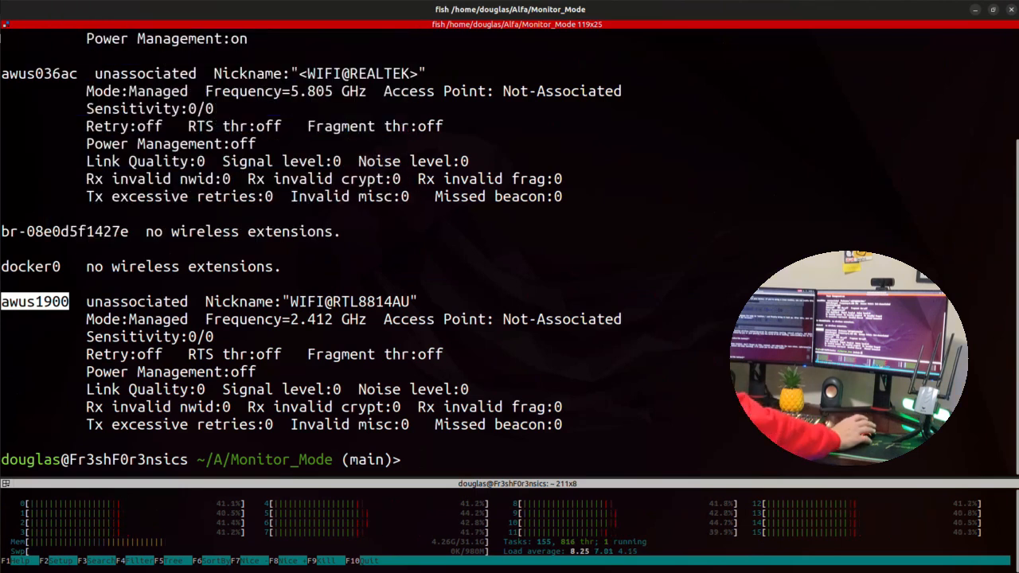
Clear the screen ready for the sudo ./start-mon.sh awus1900 command
key(ctrl+l)
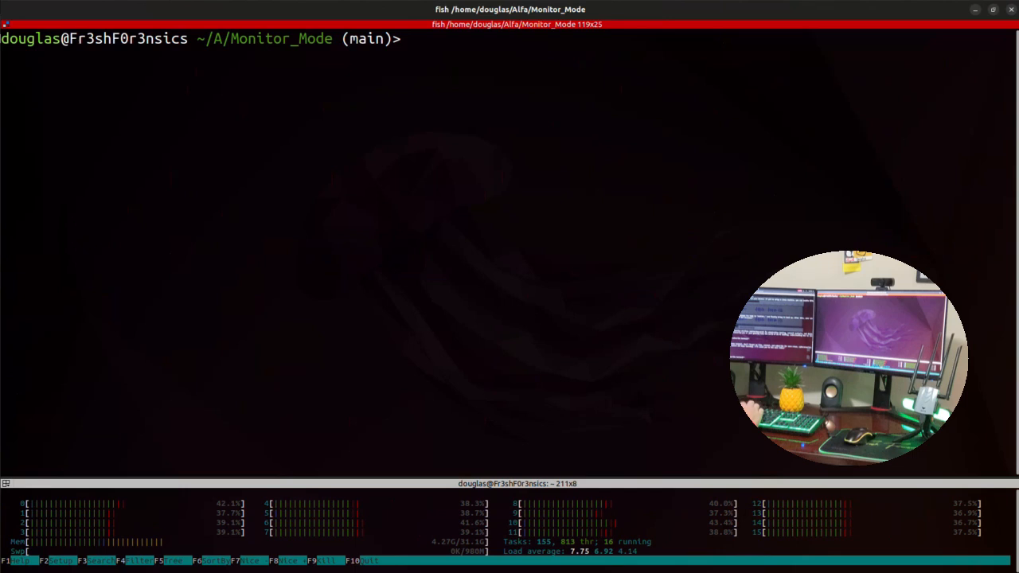
text(sudo )
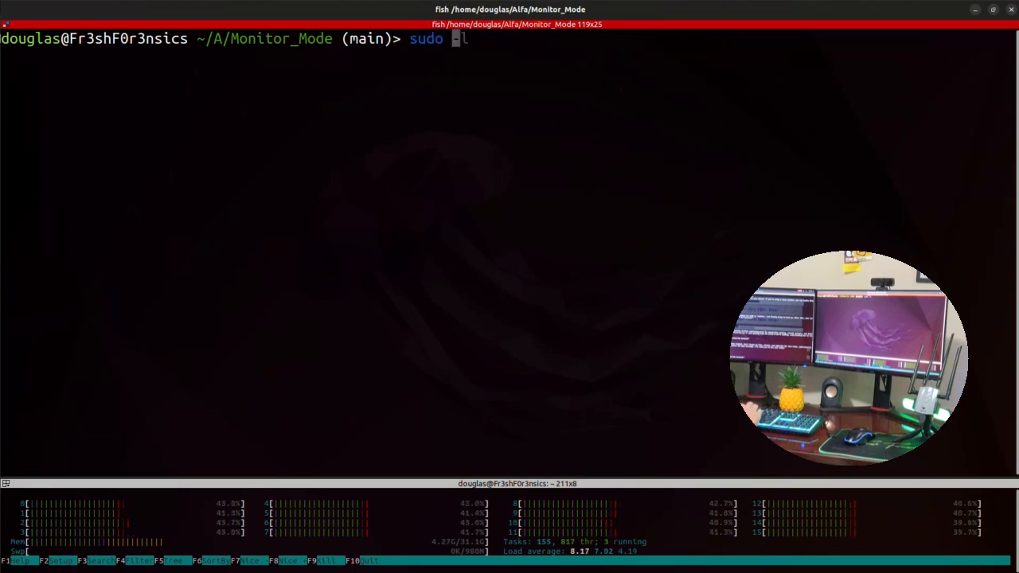
text(./st)
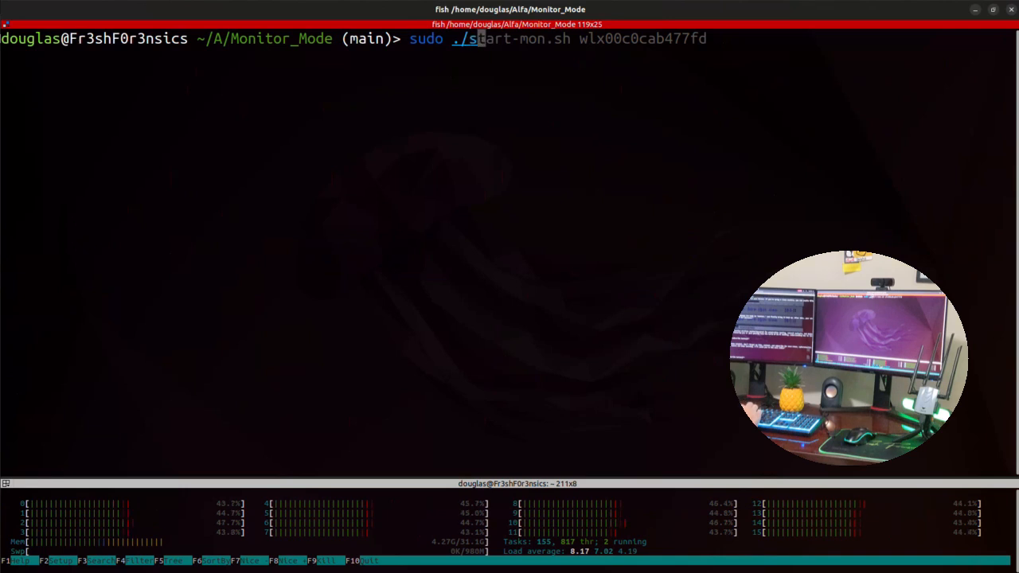
text(art-)
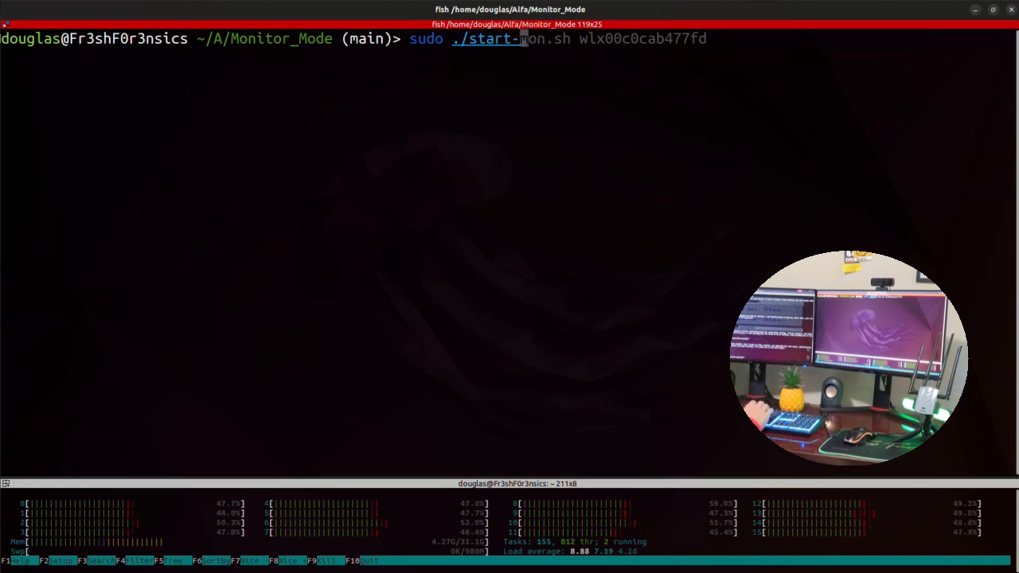
text(mon.sh )
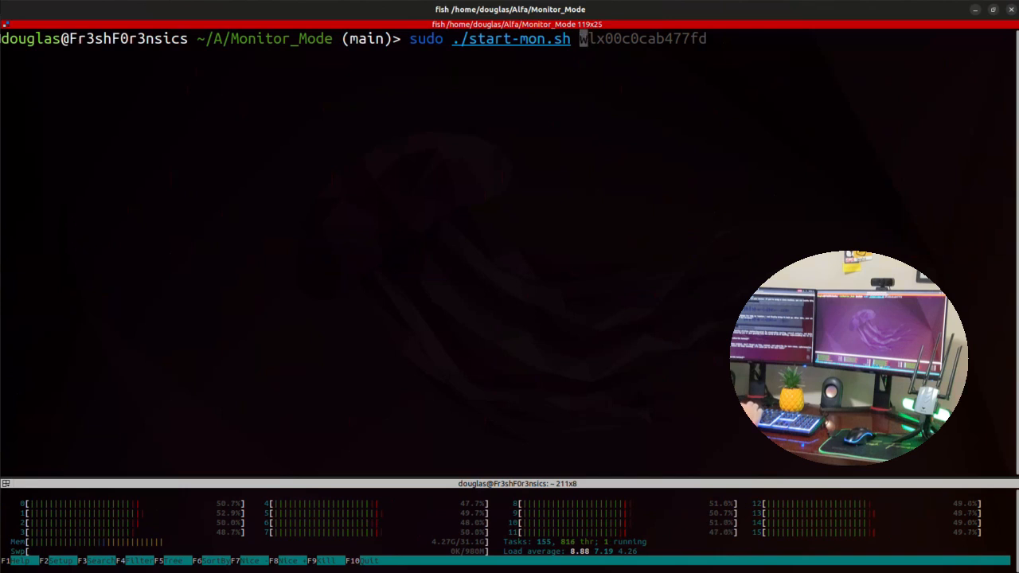
text(awus)
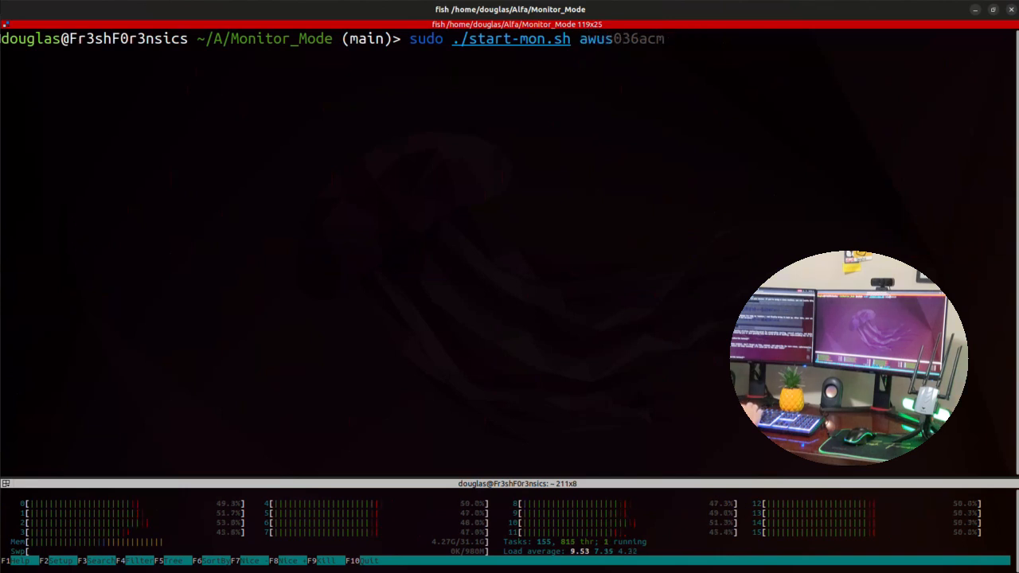
text(1900)
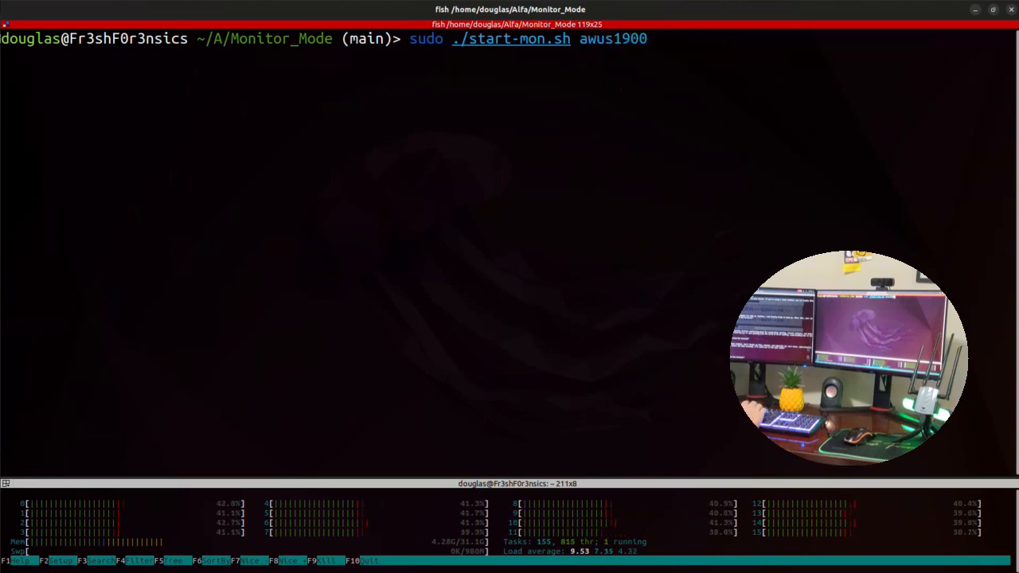
Run start-mon.sh on awus1900, declining new address, channel and txpower, leaving it in monitor mode at 20 dBm
key(Return)
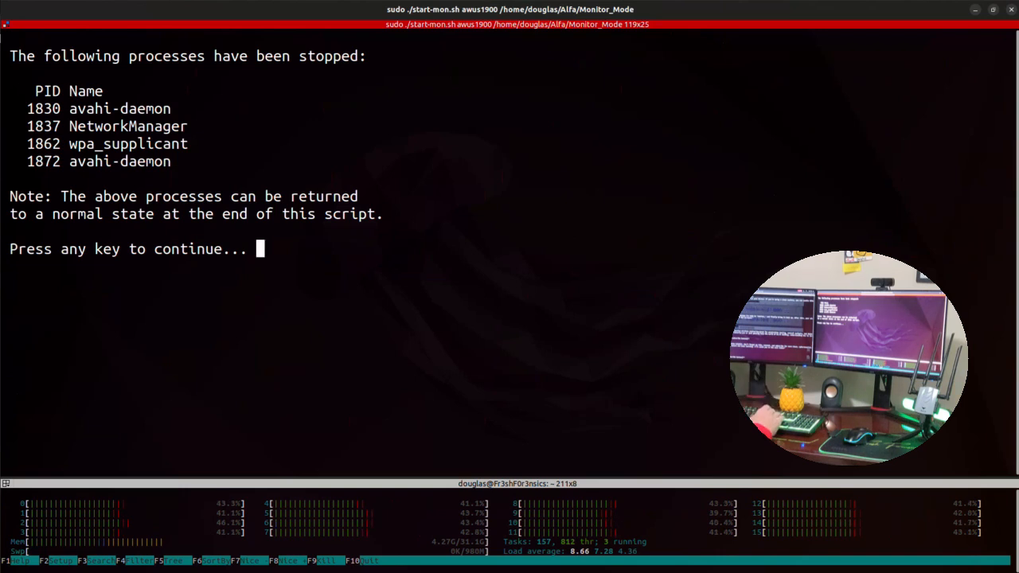
key(Return)
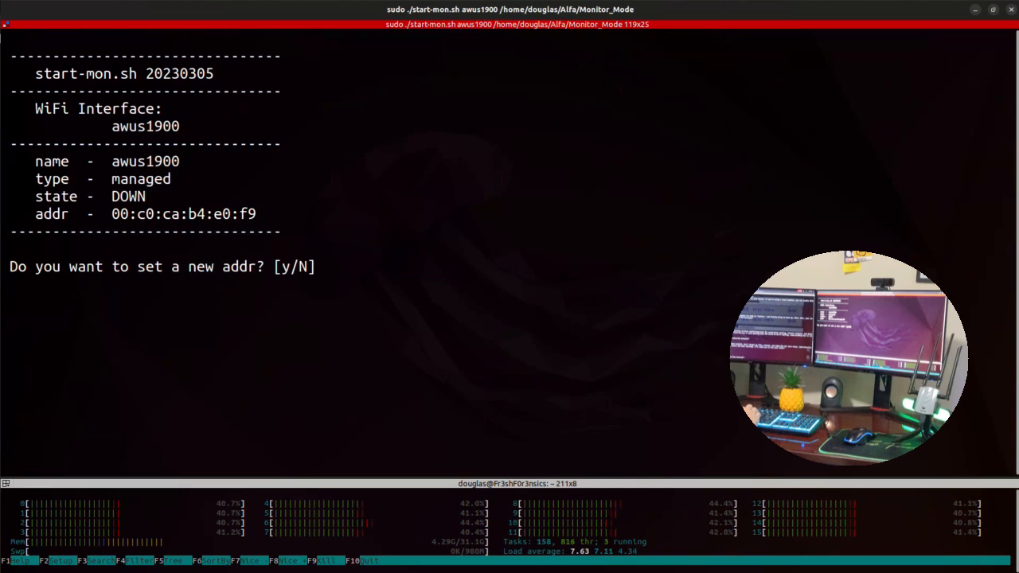
key(Return)
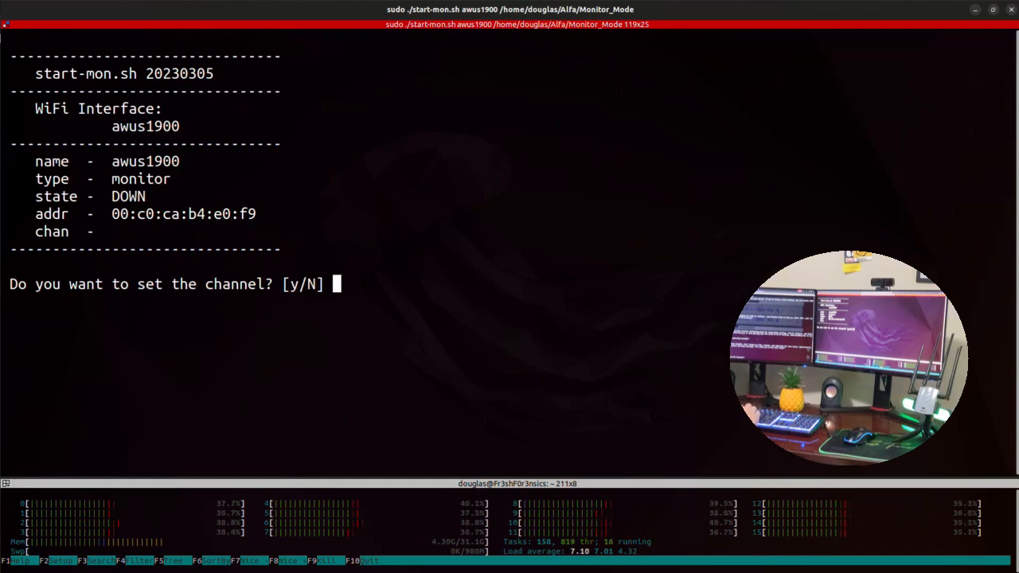
key(Return)
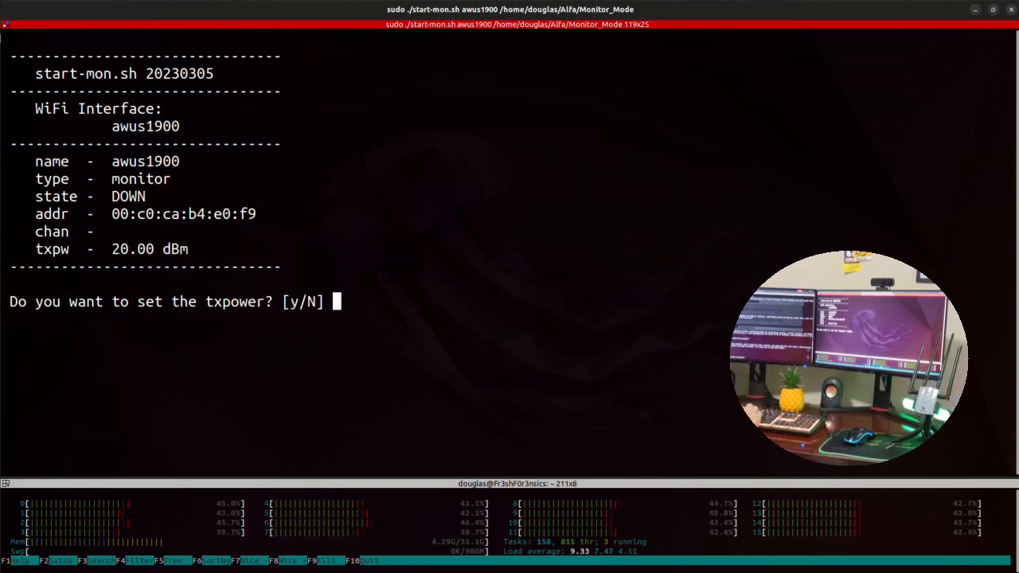
key(Return)
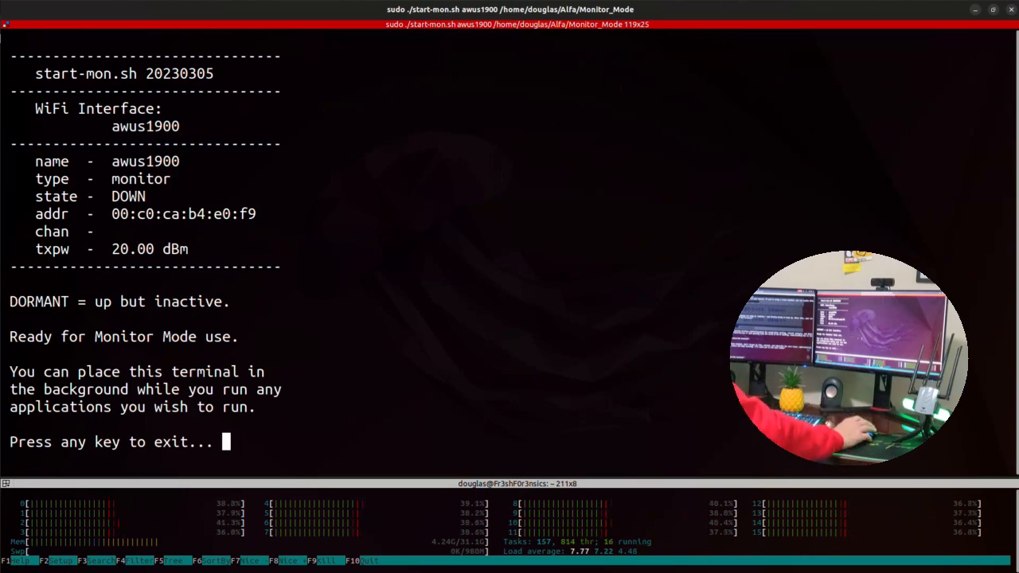
In the right pane start fish, run iwconfig, highlight awus1900's Mode:Monitor, then clear the screen
right_click(462, 306)
click(502, 356)
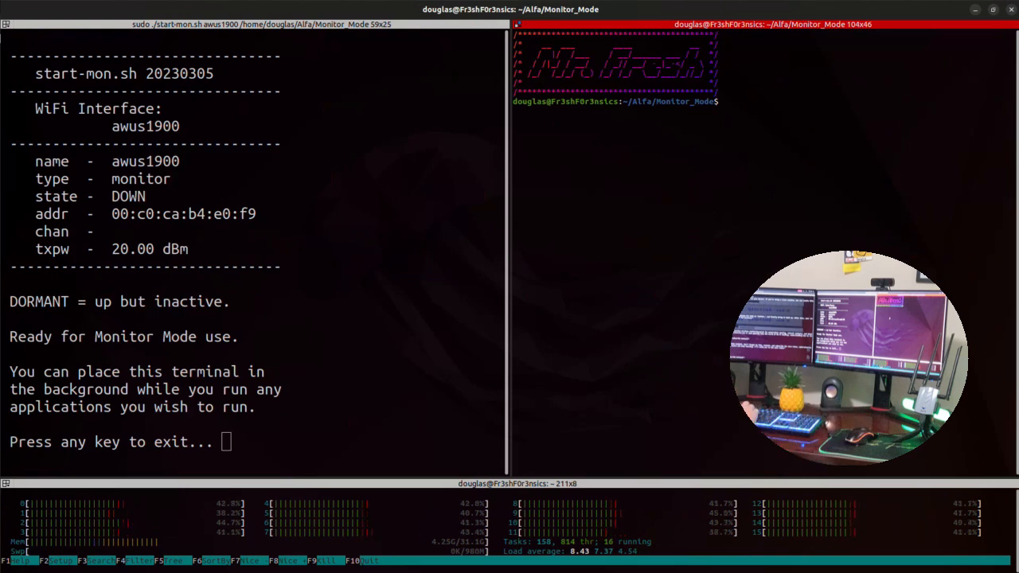
text(fish)
key(Return)
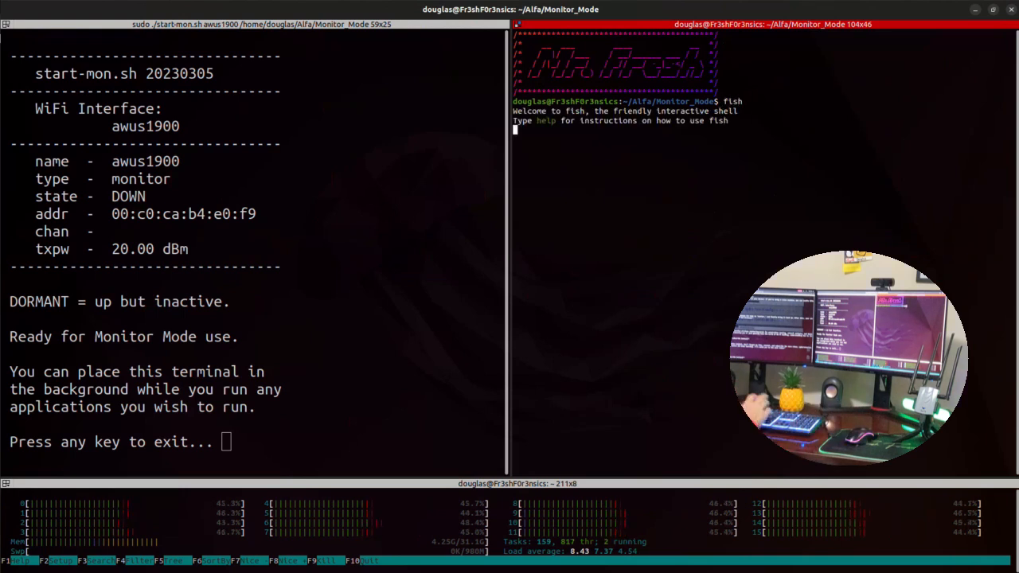
text(clear)
key(Return)
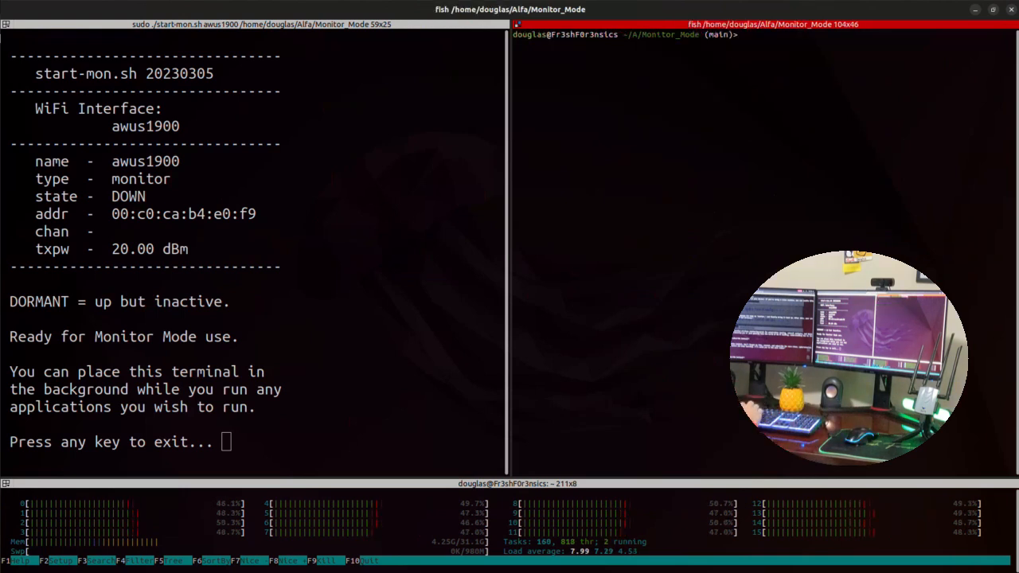
text(iw)
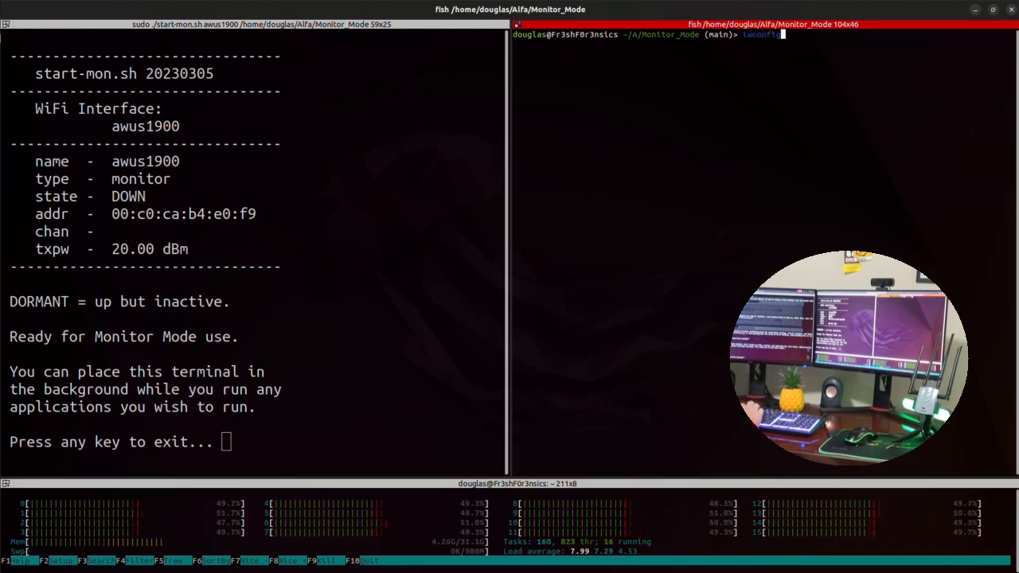
text(config)
key(Return)
key(ctrl+plus)
key(ctrl+plus)
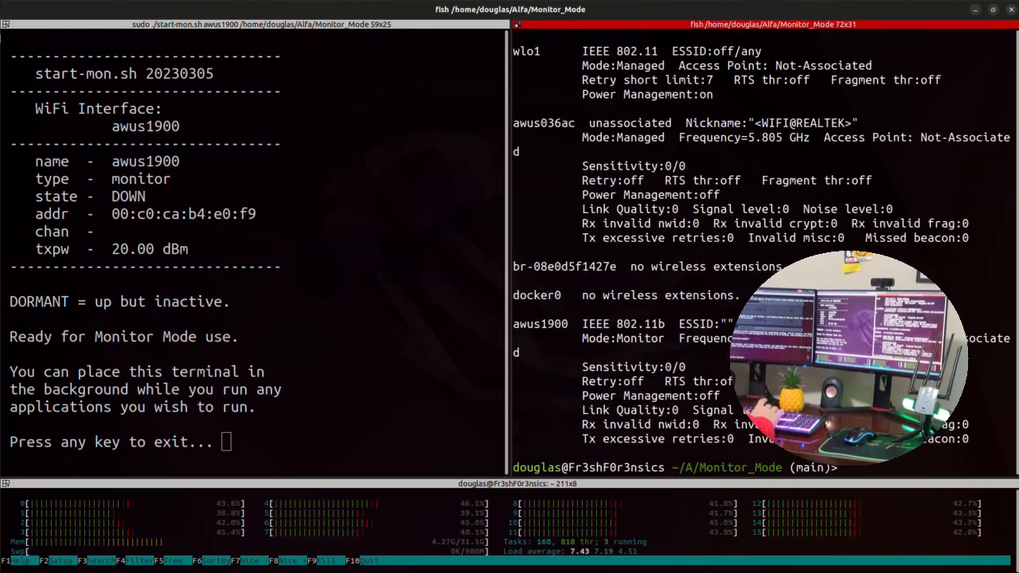
key(ctrl+minus)
key(ctrl+minus)
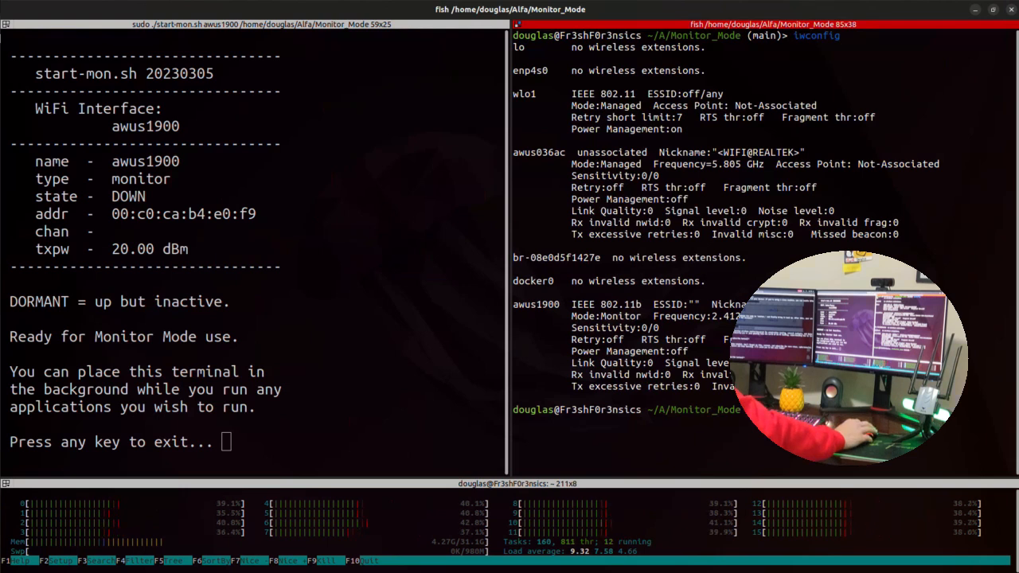
drag(642, 317, 570, 316)
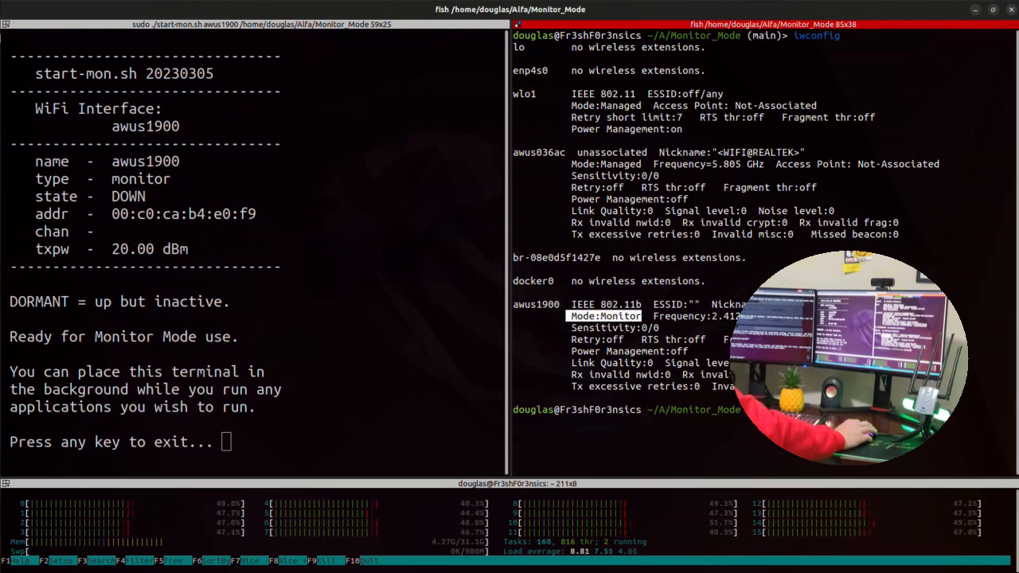
key(ctrl+l)
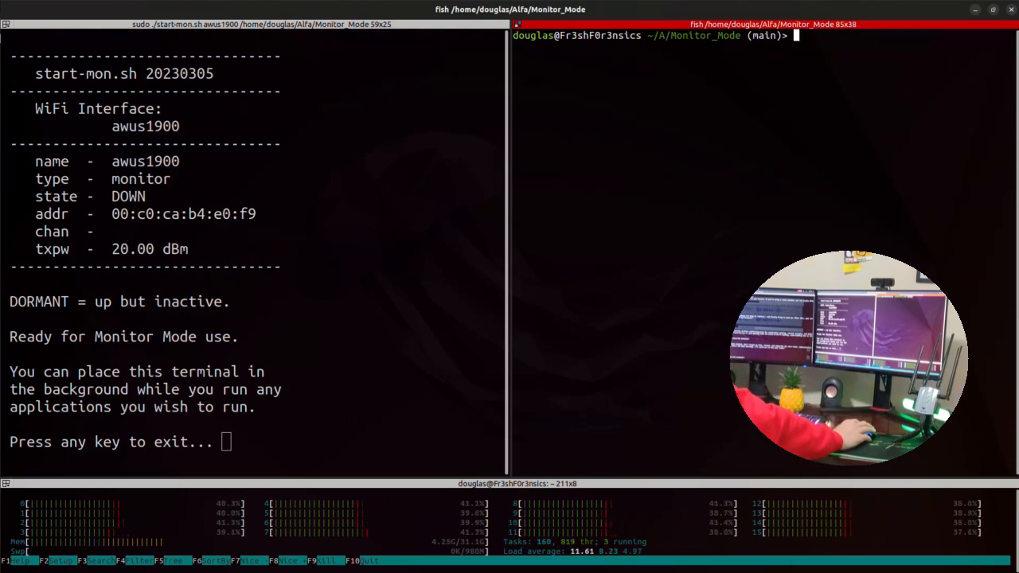
Back in the script pane, exit start-mon.sh and answer Y to restore awus1900 to managed mode
key(alt+Left)
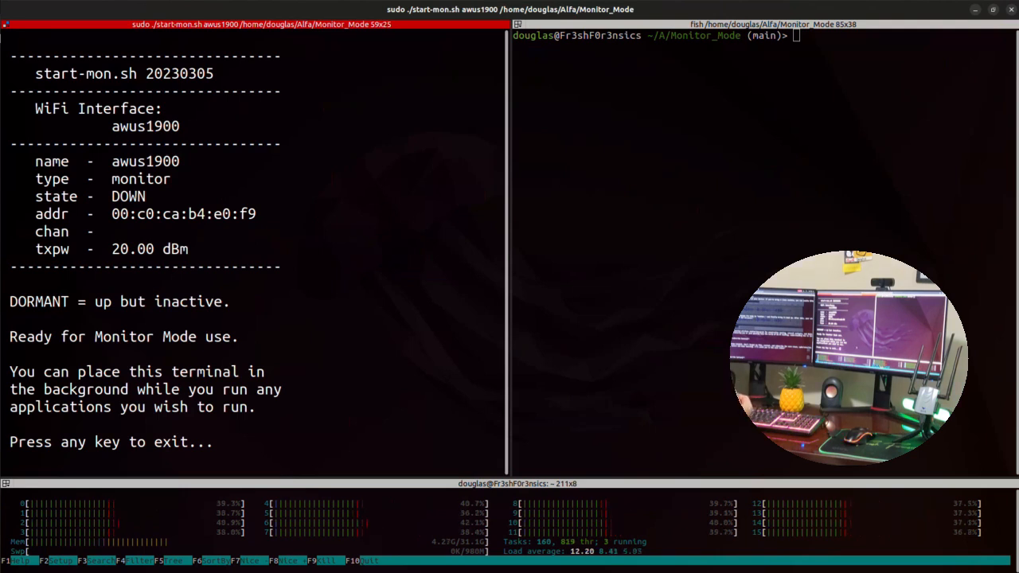
key(Return)
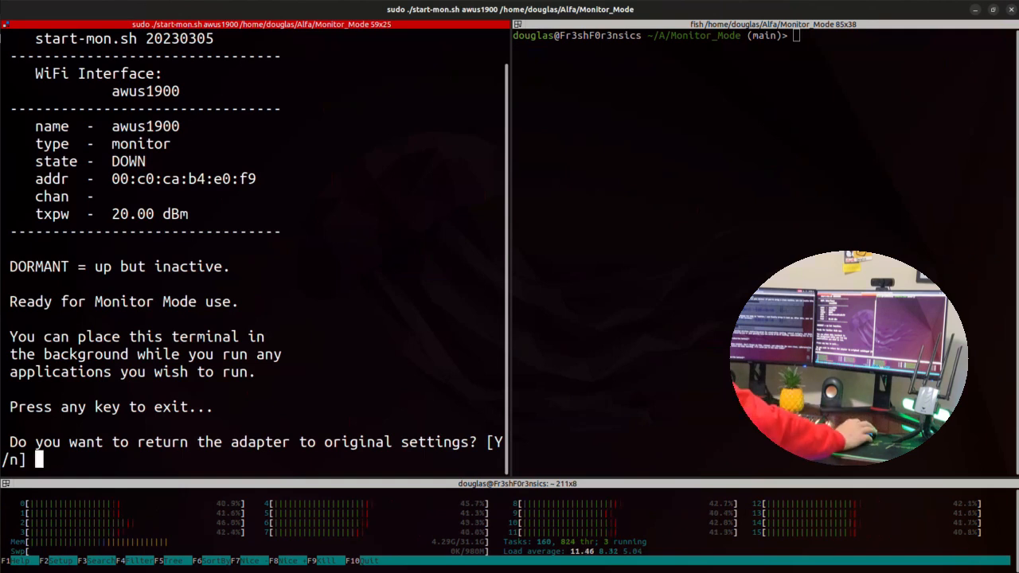
key(ctrl+b)
key(alt+Right)
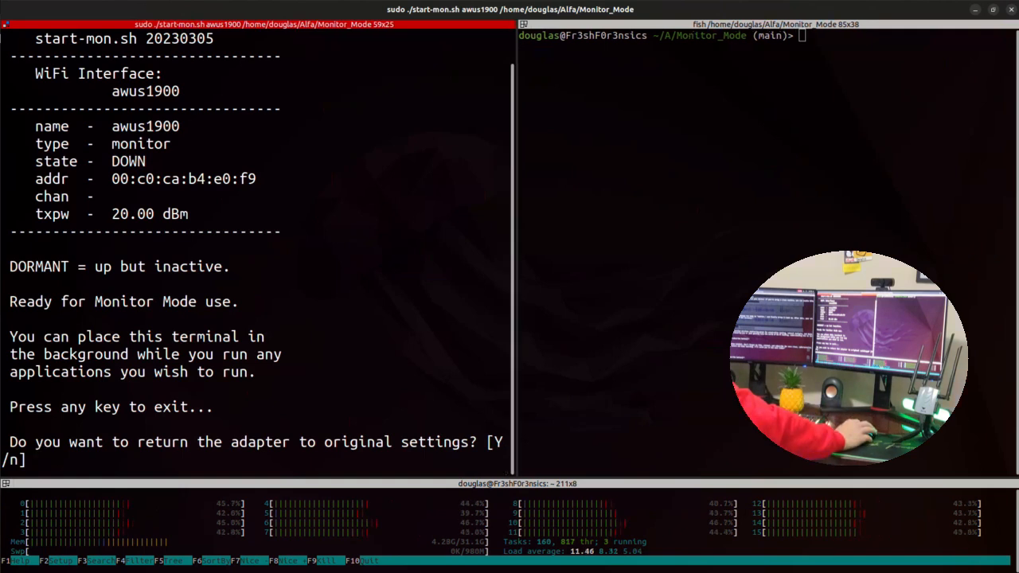
key(ctrl+b)
key(alt+Right)
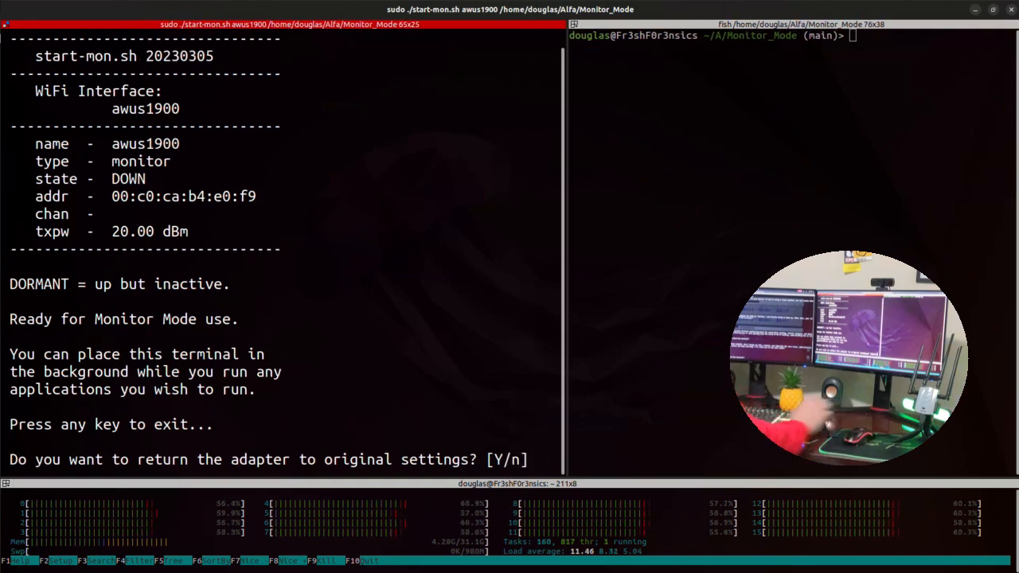
text(Y)
key(Return)
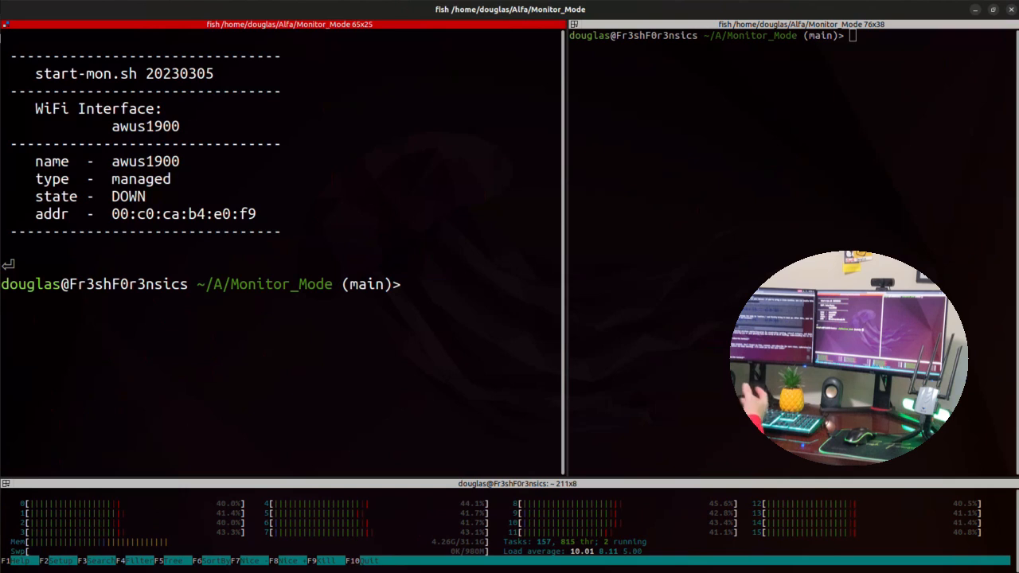
Re-run iwconfig in the other session, highlight awus1900's Mode:Managed, and close the extra session
key(super+Right)
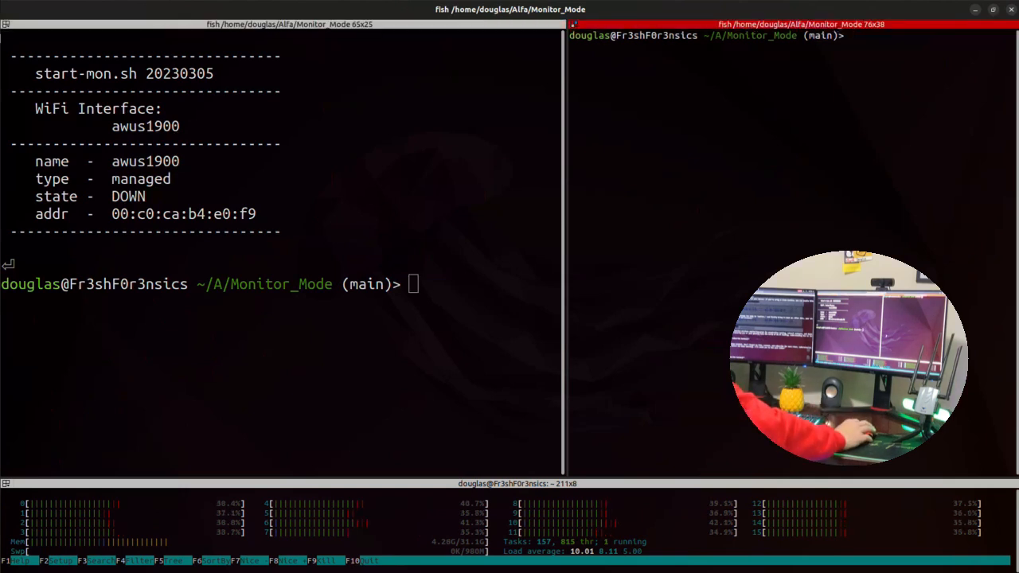
key(super+ctrl+Left)
key(super+ctrl+Left)
key(super+ctrl+Left)
text(clear)
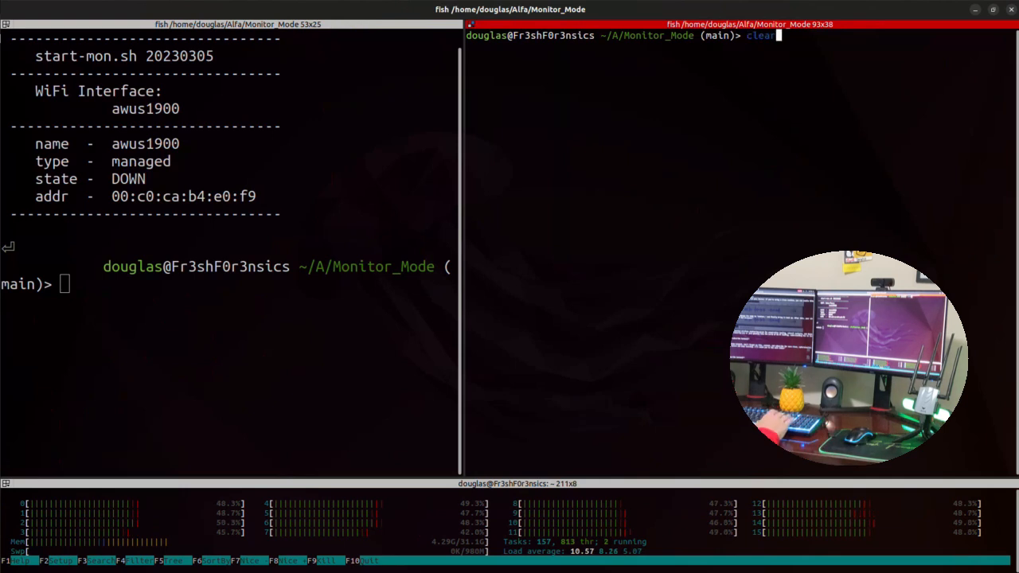
text(iwconfig)
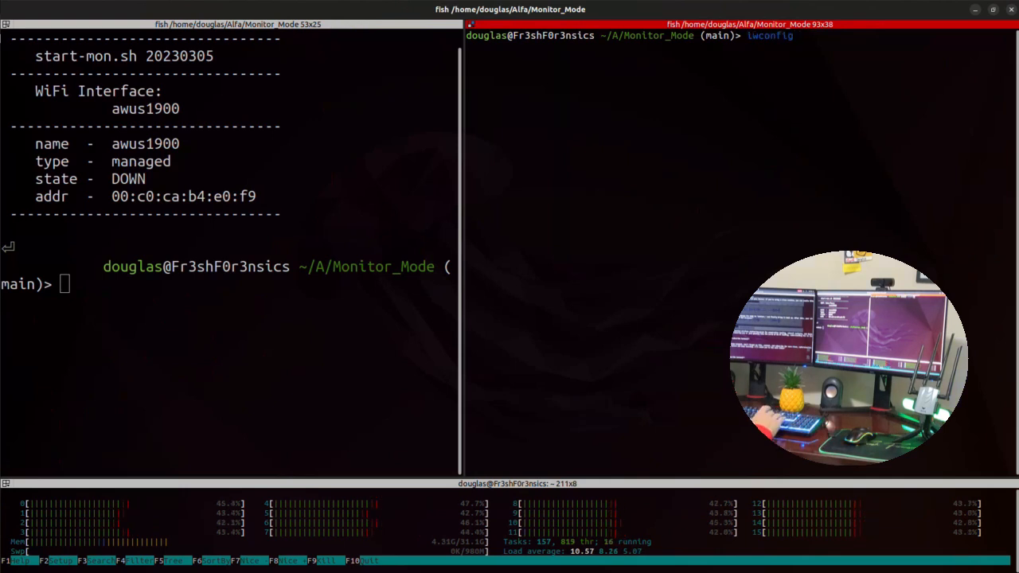
key(Return)
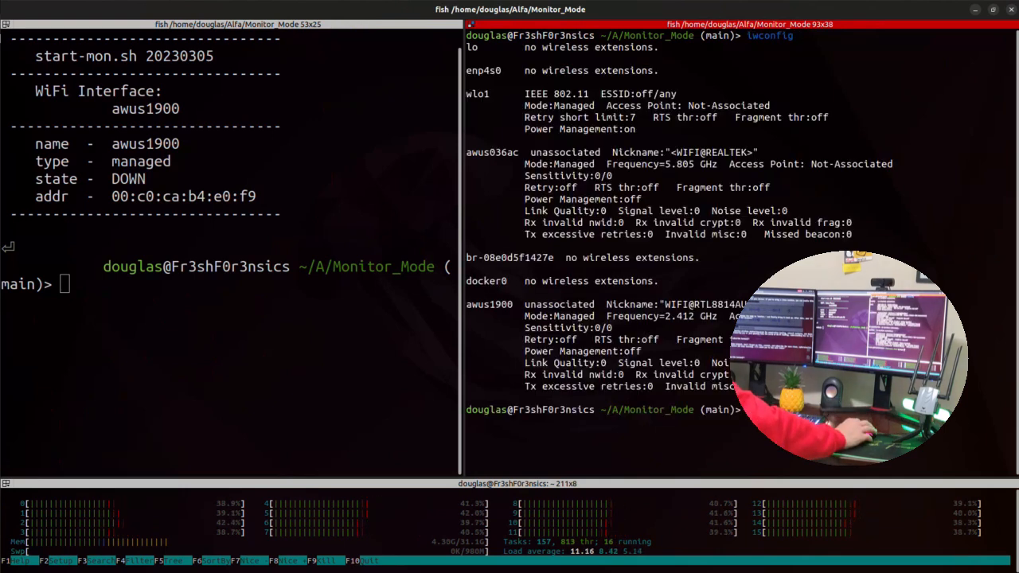
drag(577, 316, 555, 316)
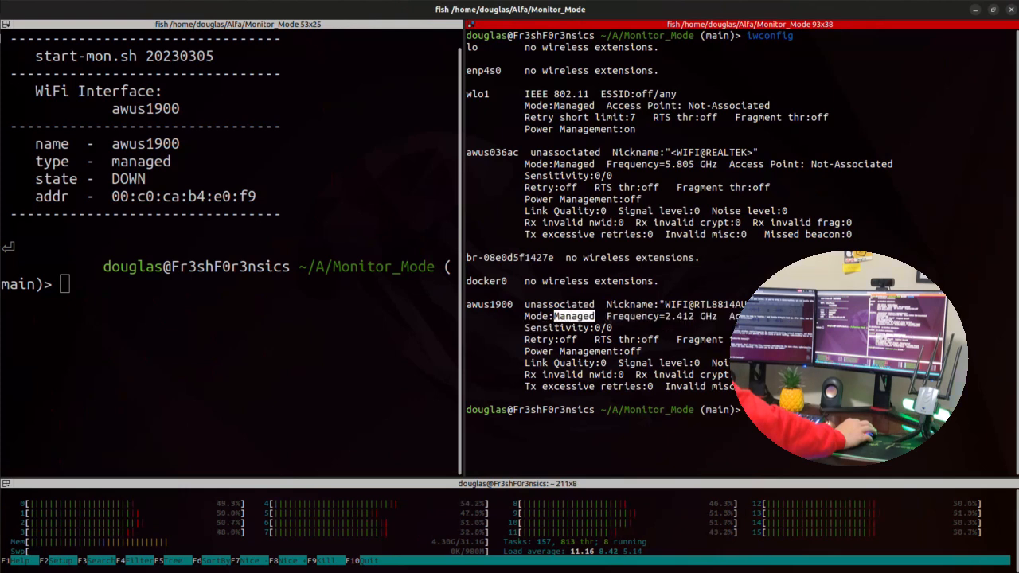
key(ctrl+d)
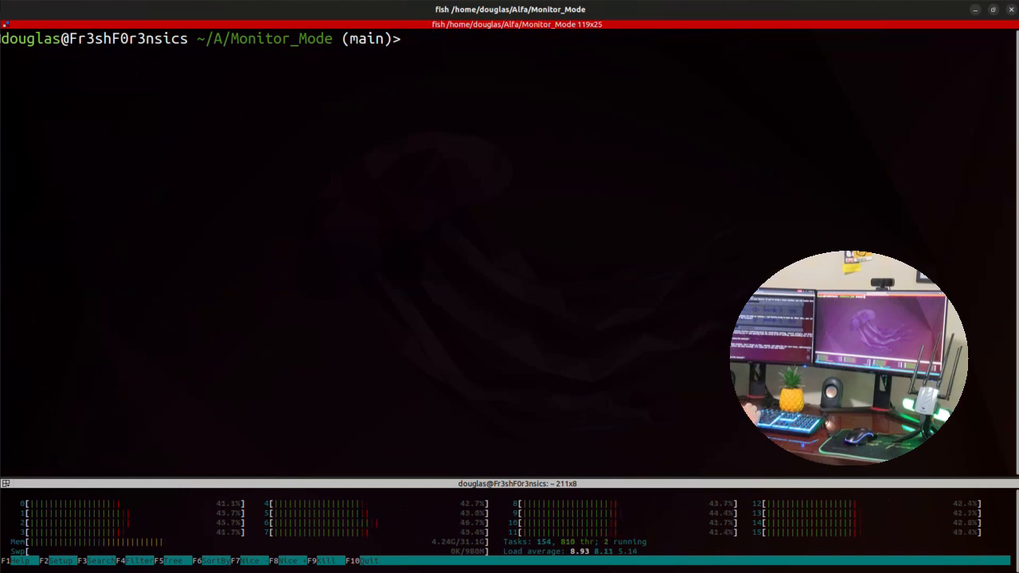
text(sudo )
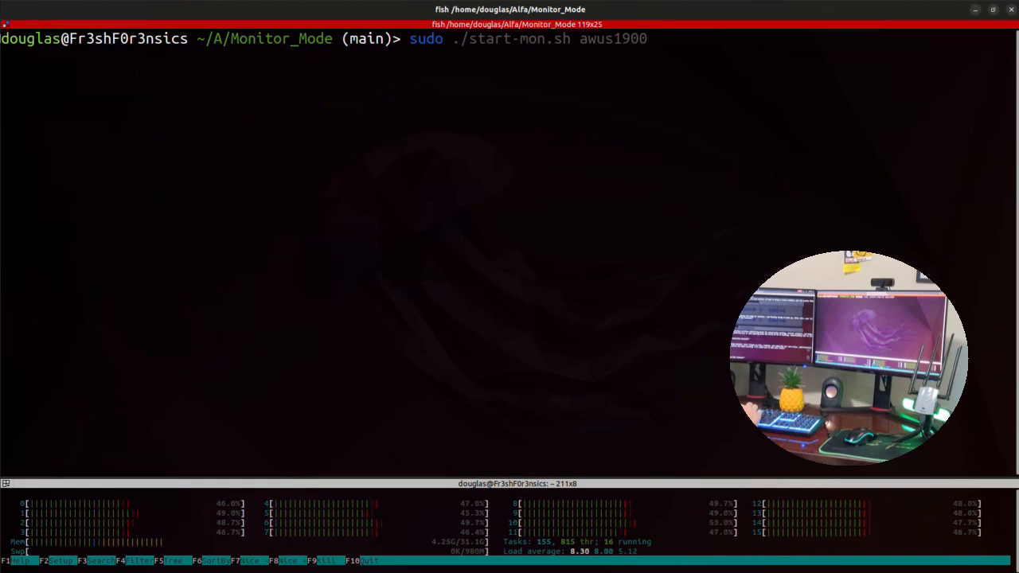
text(ser)
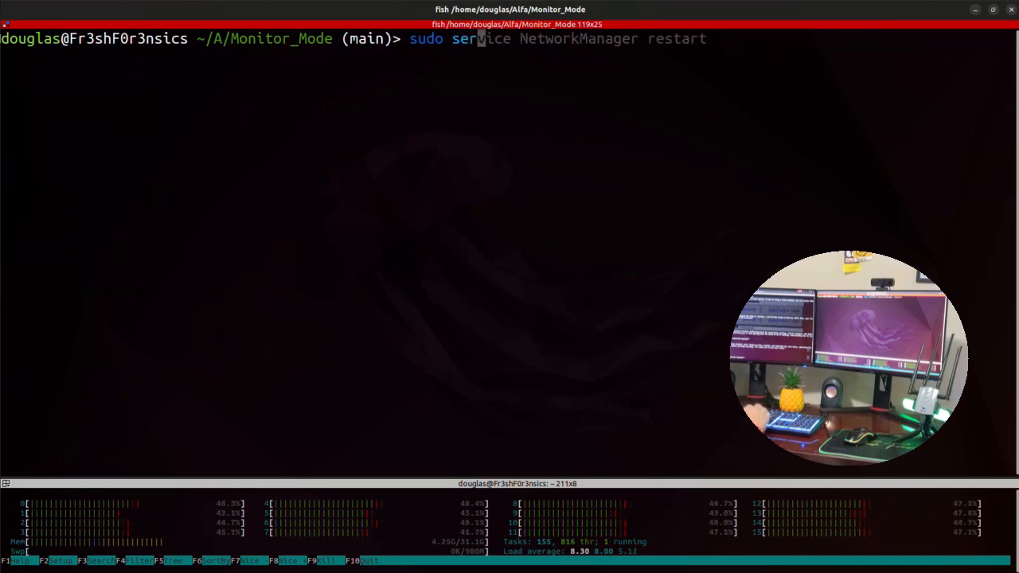
Run 'sudo service NetworkManager status', editing the suggested restart command to status
key(Right)
key(BackSpace)
key(BackSpace)
key(BackSpace)
key(BackSpace)
key(BackSpace)
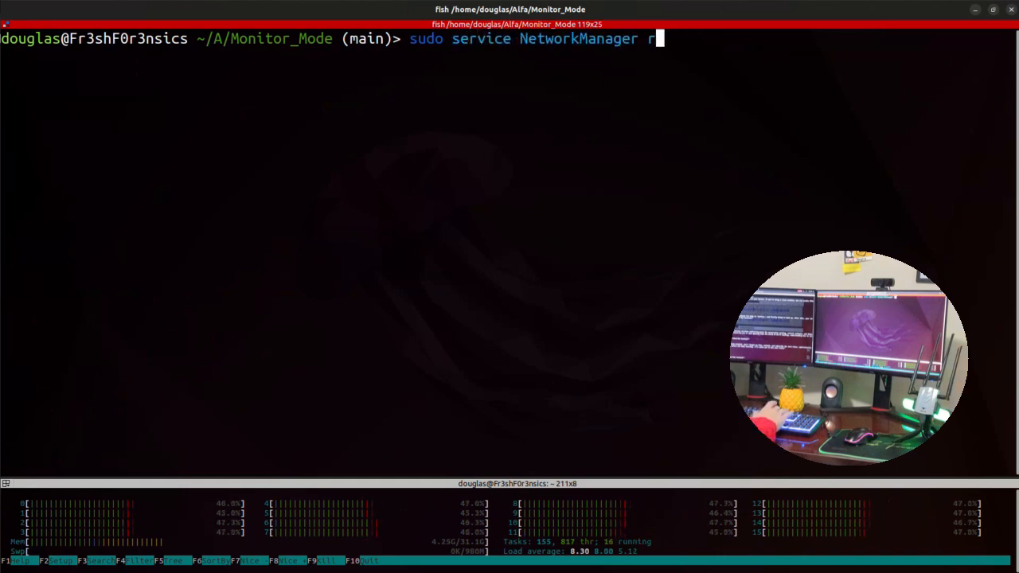
text(status)
key(Return)
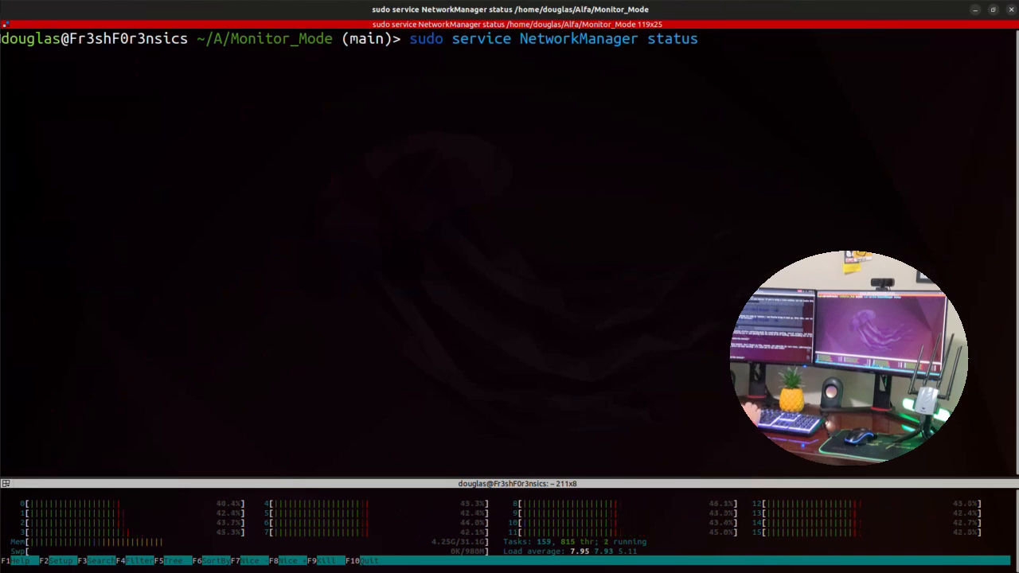